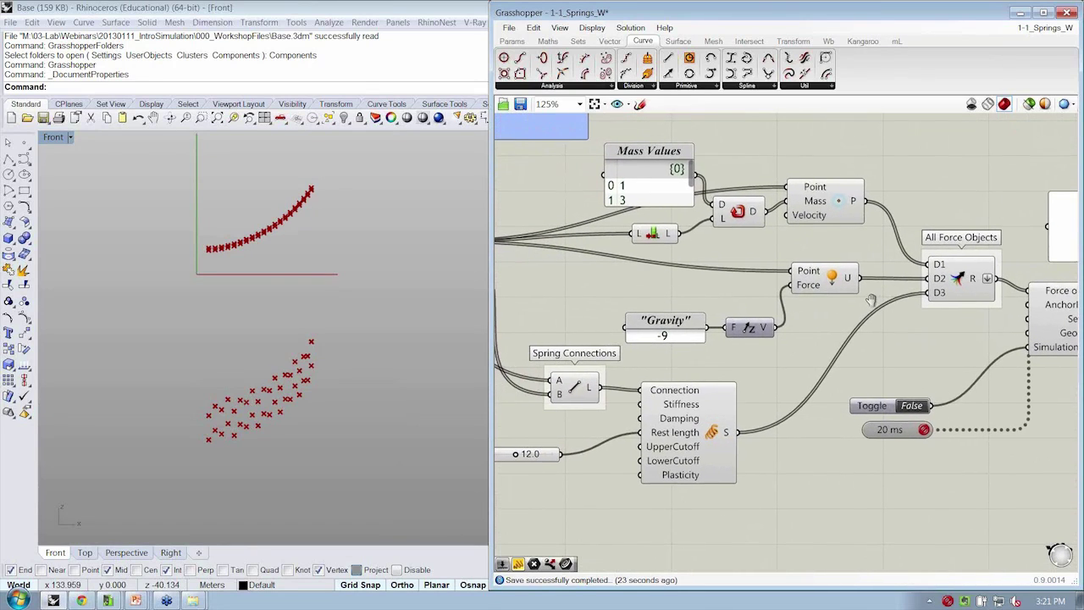
Step: Turn off the viewport preview of the Division Points and Offset Points components
scroll(828, 320, "down", 2)
right_click_drag(718, 425, 748, 422)
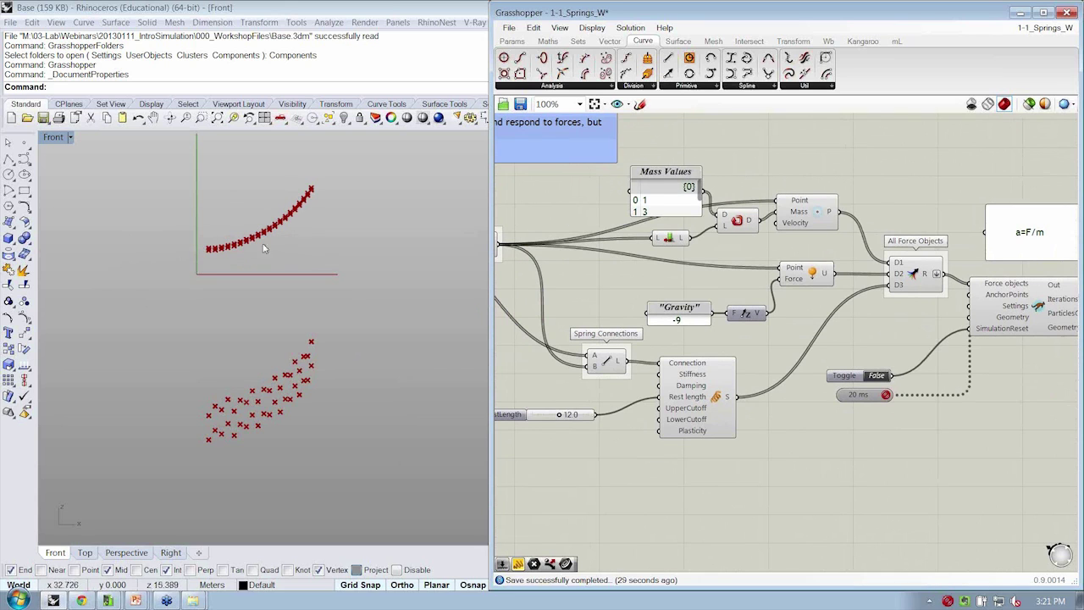
right_click_drag(808, 302, 851, 301)
scroll(823, 302, "down", 1)
right_click_drag(625, 242, 663, 245)
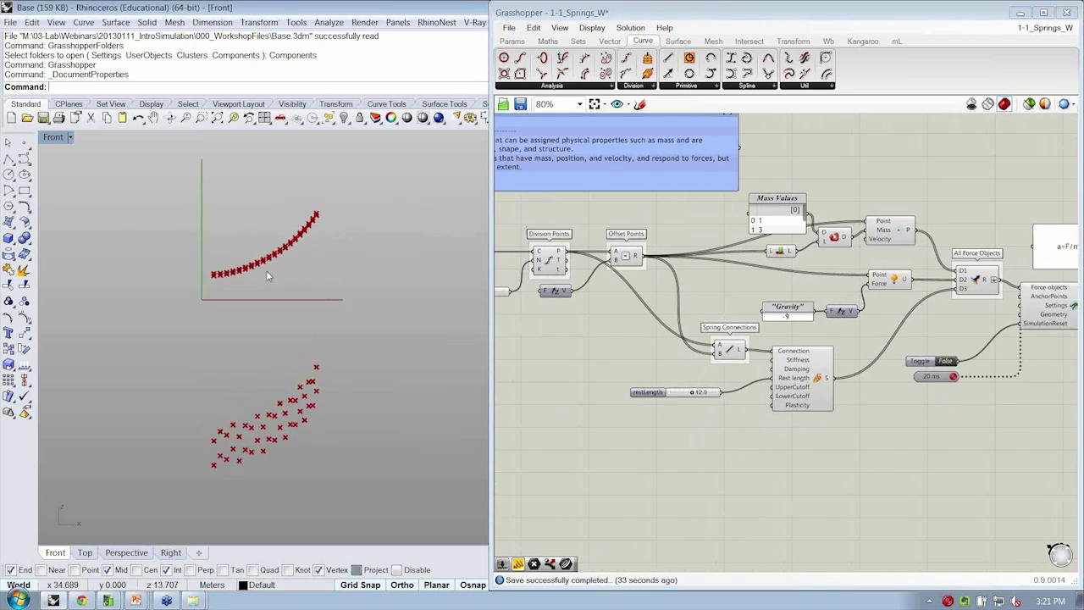
scroll(266, 271, "up", 5)
left_click(550, 261)
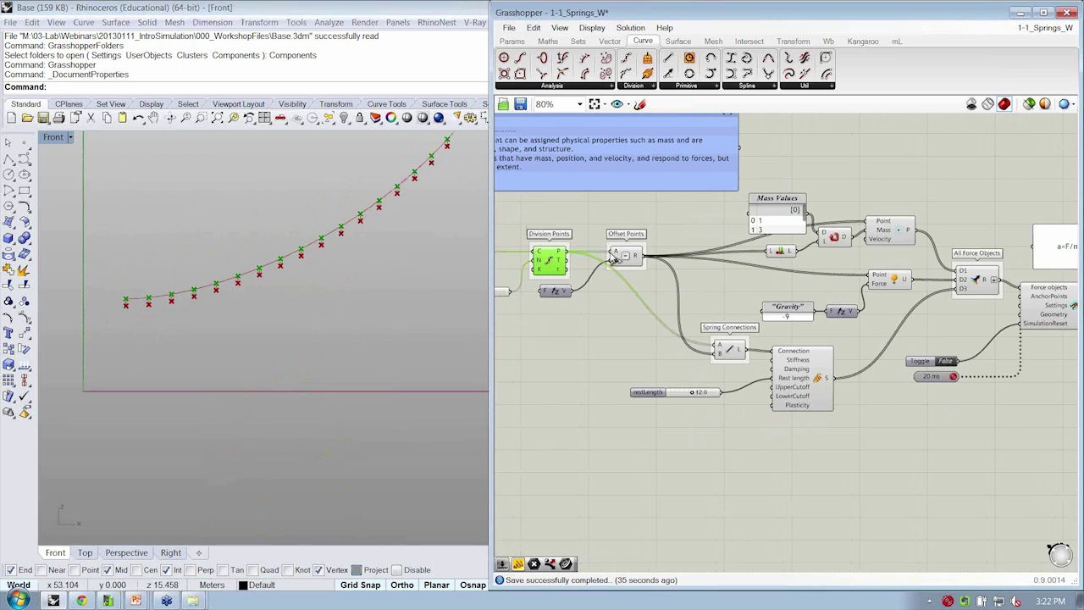
right_click(548, 258)
left_click(573, 282)
left_click(617, 302)
left_click(624, 258)
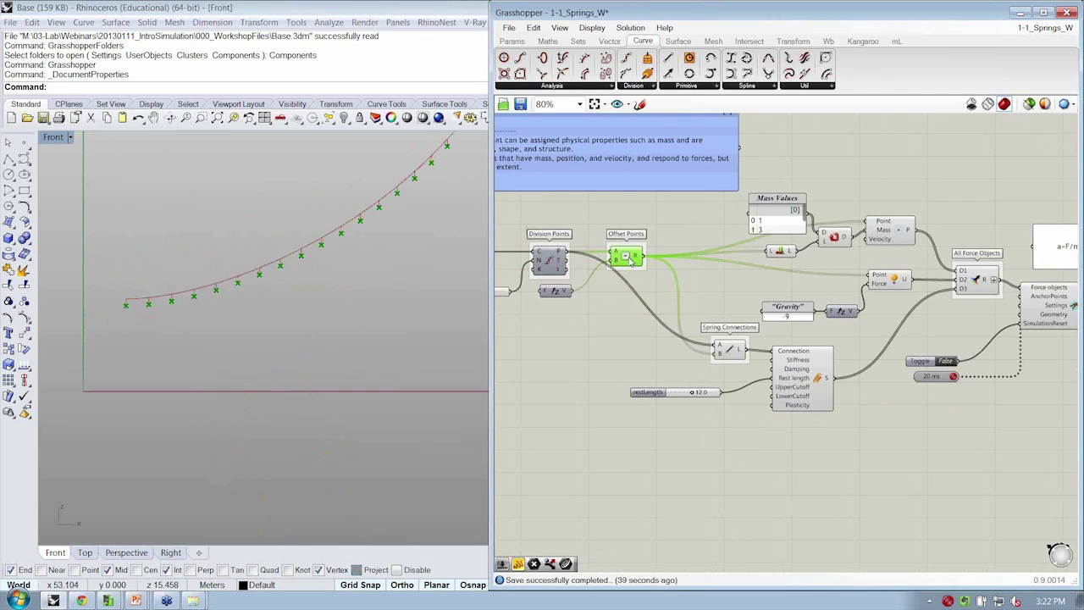
right_click(629, 262)
left_click(603, 331)
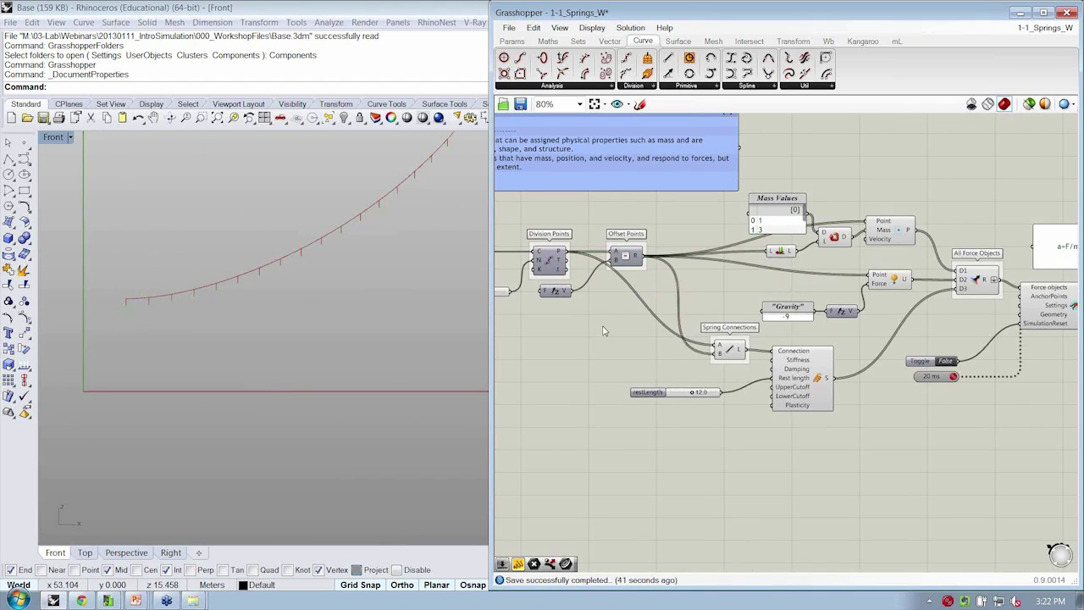
Step: Connect the points output of the Division Points component to the AnchorPoints input of the Kangaroo simulation component
scroll(603, 331, "down", 1)
left_click(931, 304)
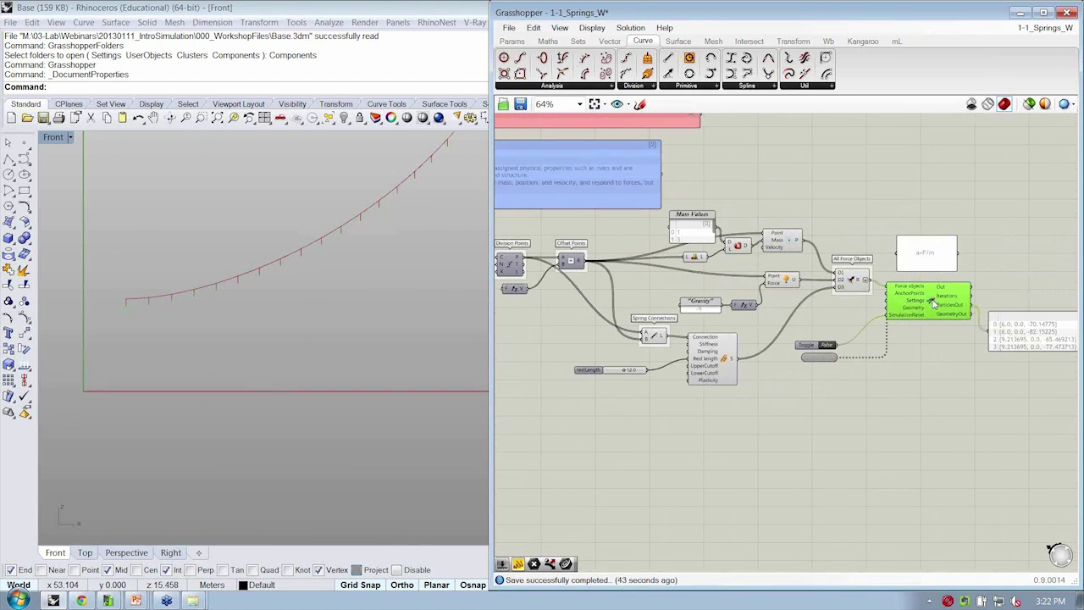
left_click(660, 303)
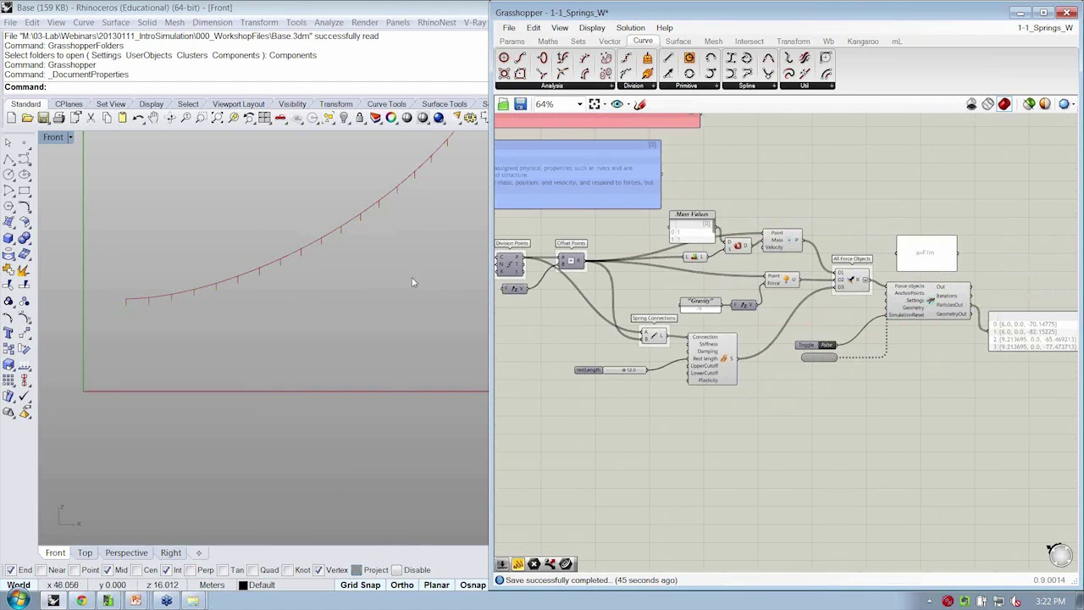
scroll(302, 256, "down", 4)
right_click_drag(303, 256, 224, 240)
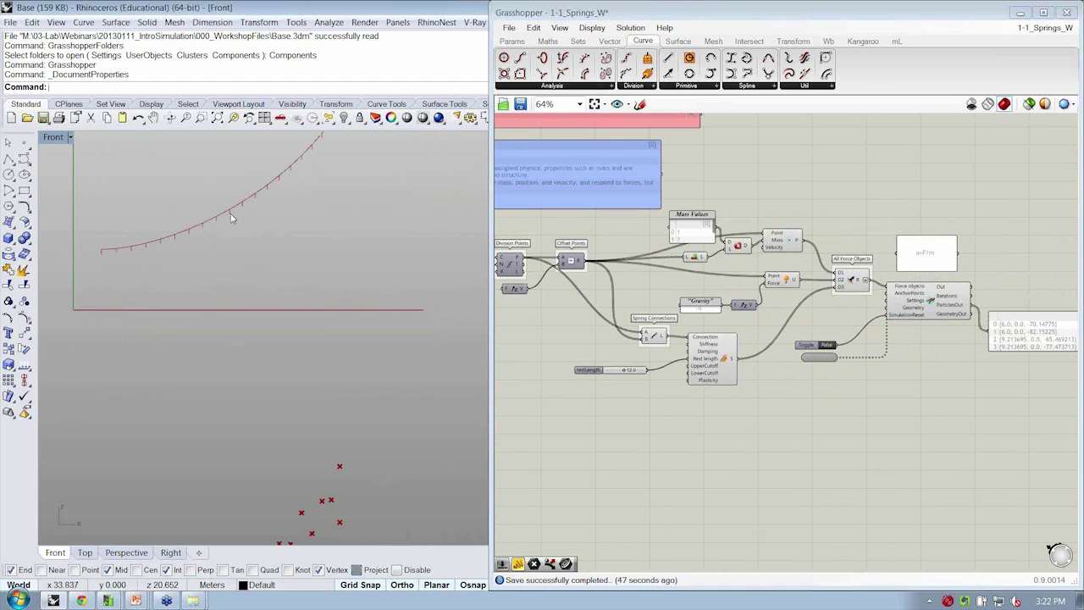
right_click_drag(331, 366, 347, 315)
scroll(332, 311, "down", 6)
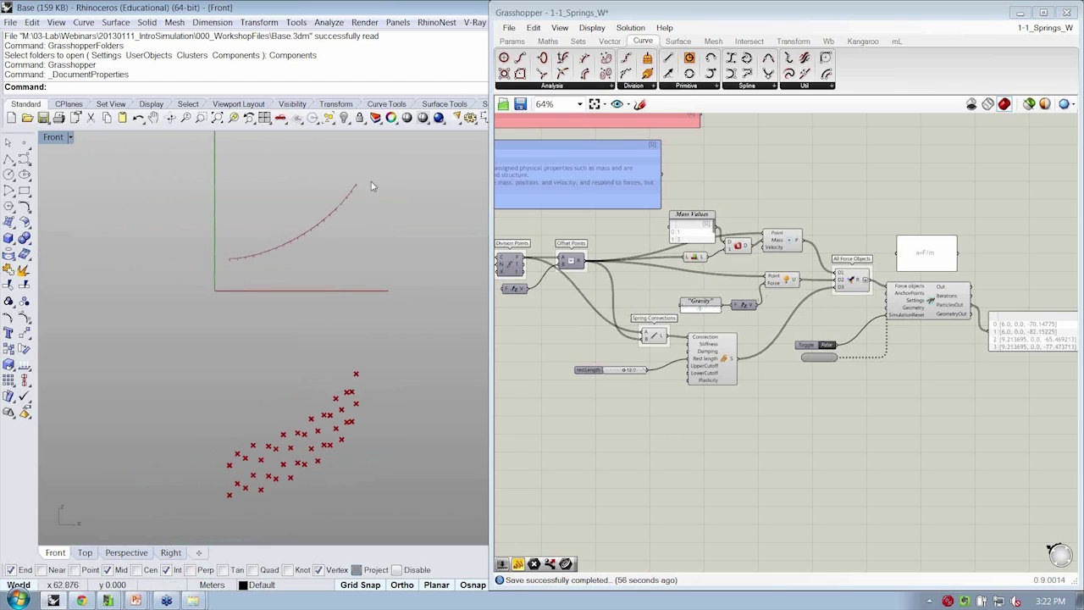
scroll(372, 183, "up", 4)
scroll(369, 186, "up", 4)
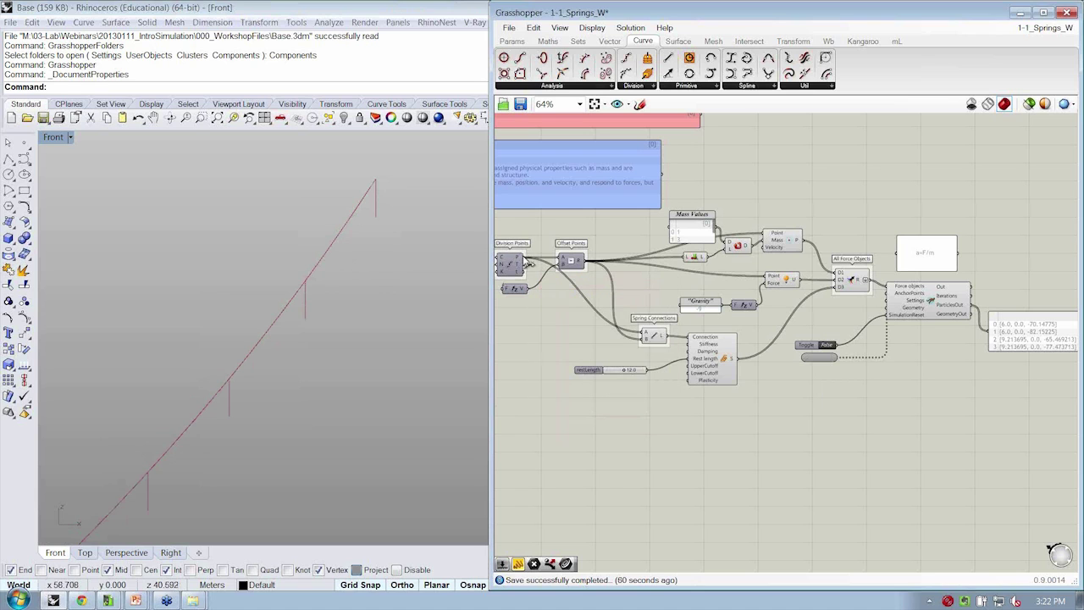
left_click_drag(529, 263, 892, 296)
scroll(893, 294, "up", 4)
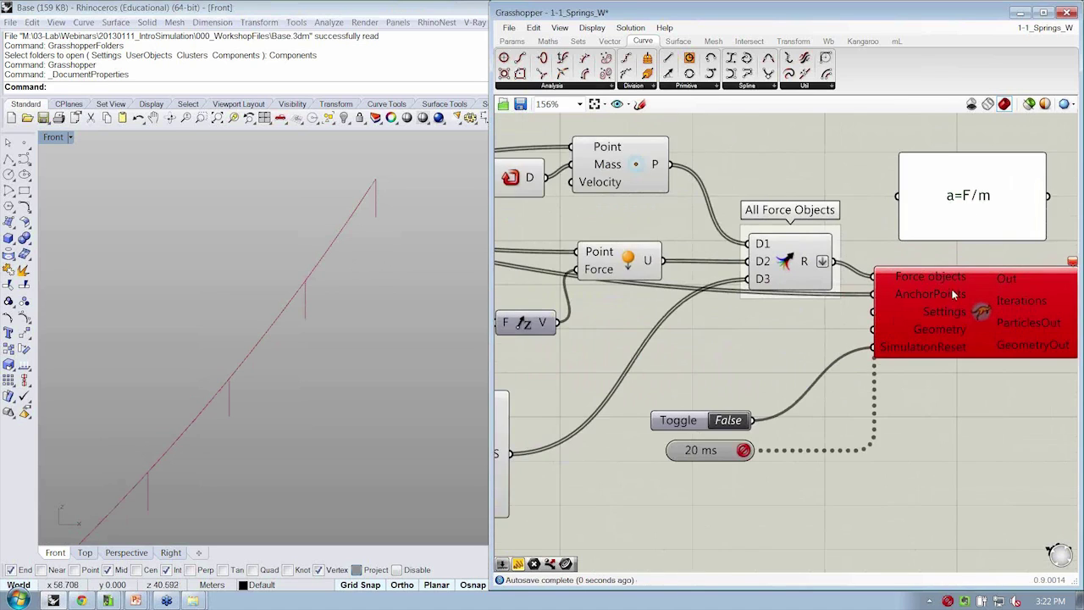
right_click_drag(951, 285, 818, 287)
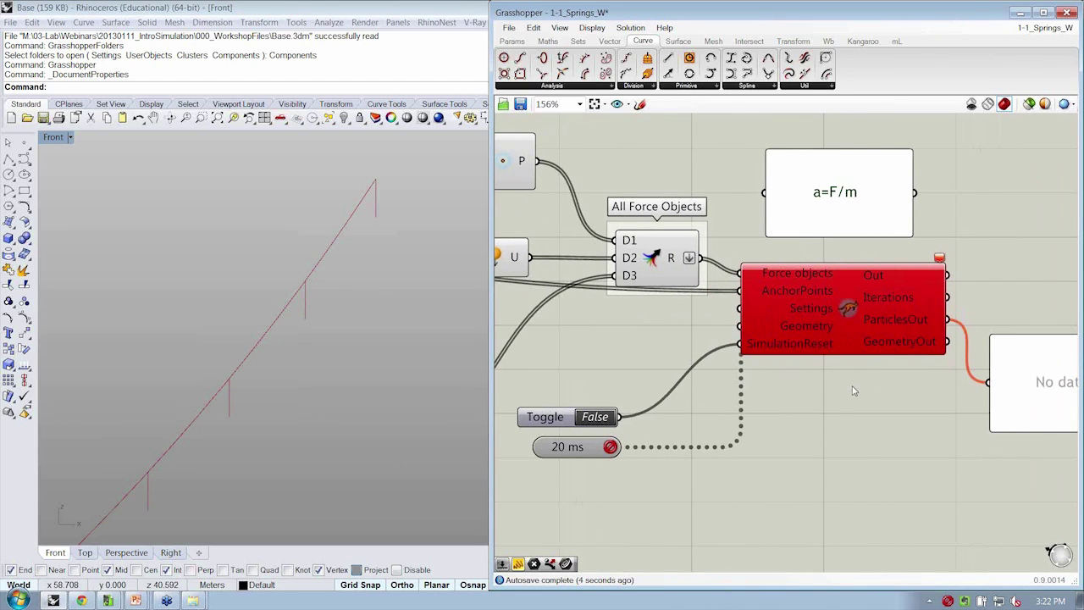
Step: Examine the curve with its spring lines in the Front viewport and the AnchorPoints and Force objects inputs of the simulation
right_click_drag(133, 420, 145, 416)
scroll(208, 392, "down", 10)
right_click_drag(208, 392, 379, 250)
scroll(379, 251, "down", 5)
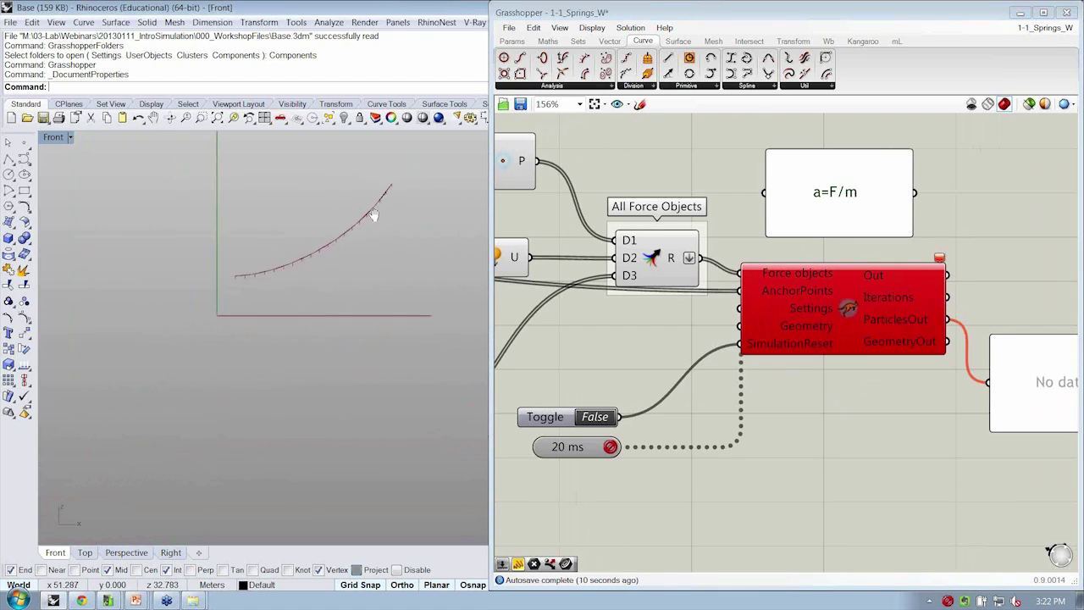
scroll(333, 257, "up", 2)
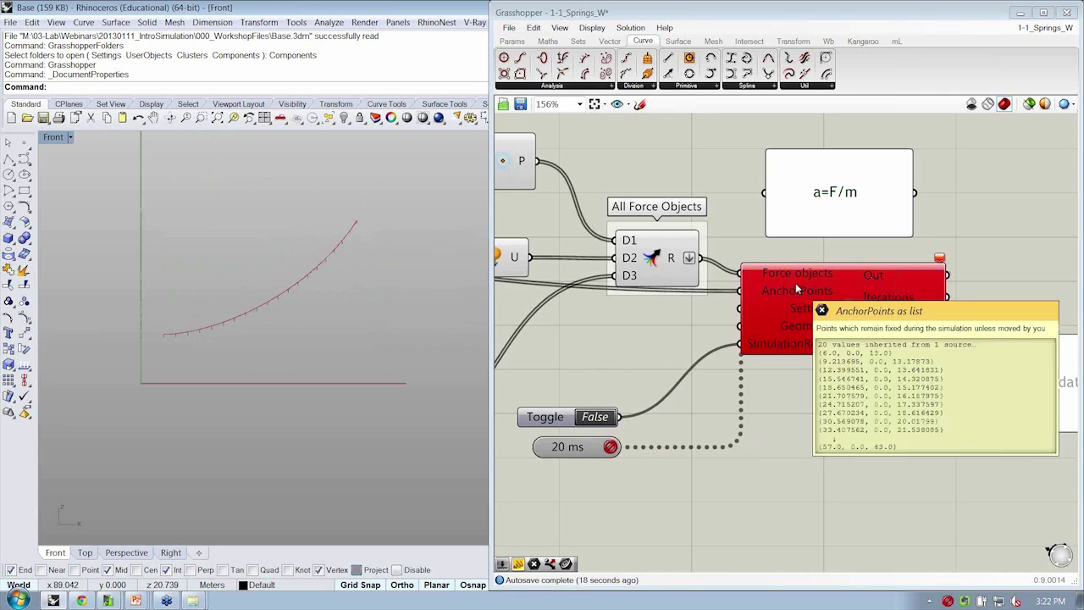
mouse_move(799, 282)
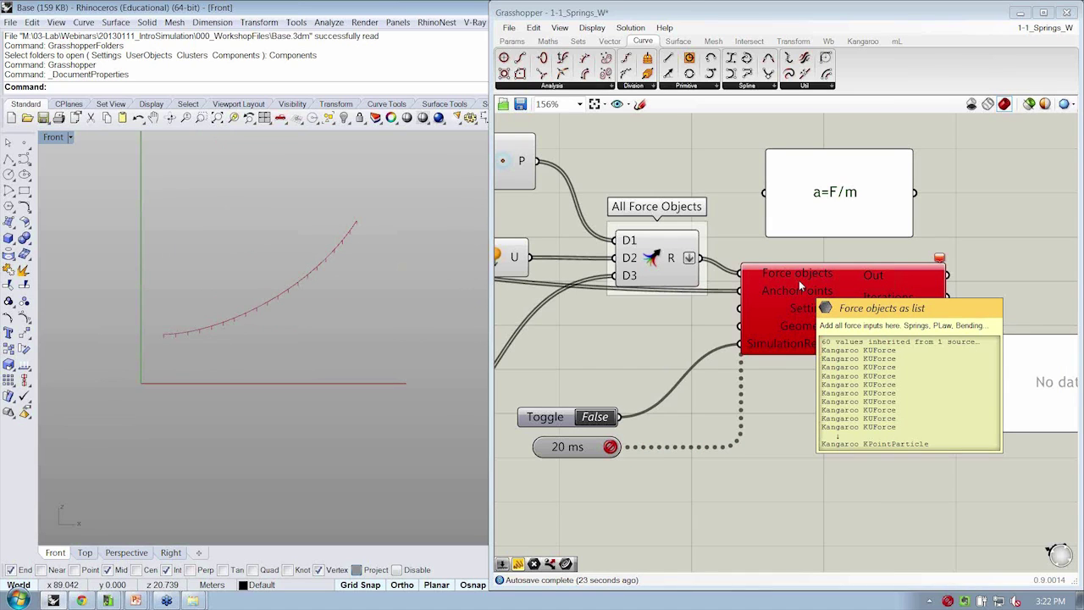
scroll(876, 290, "down", 2)
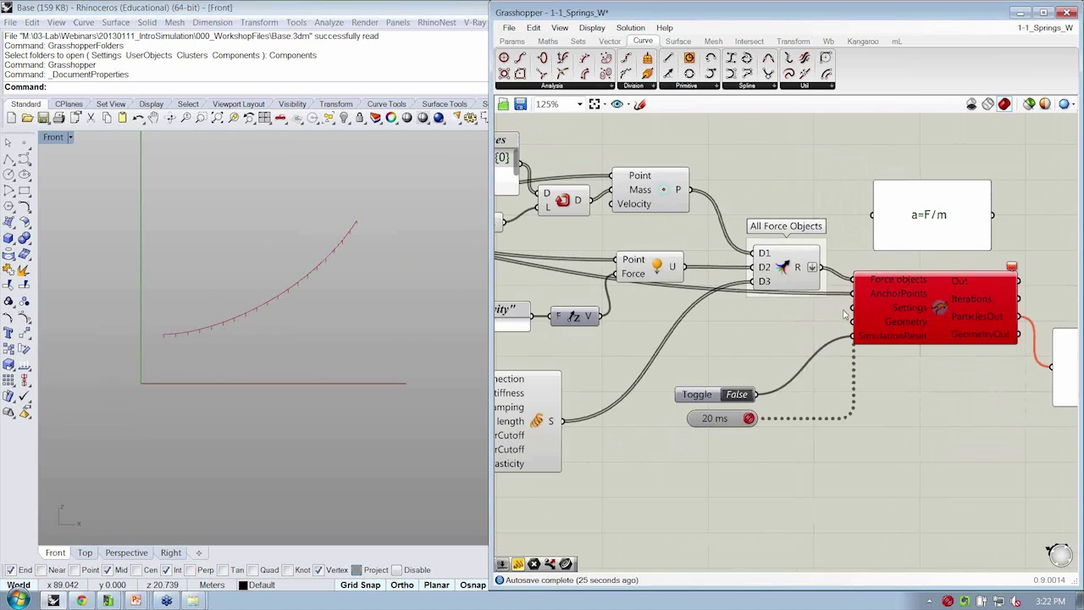
right_click_drag(878, 370, 908, 379)
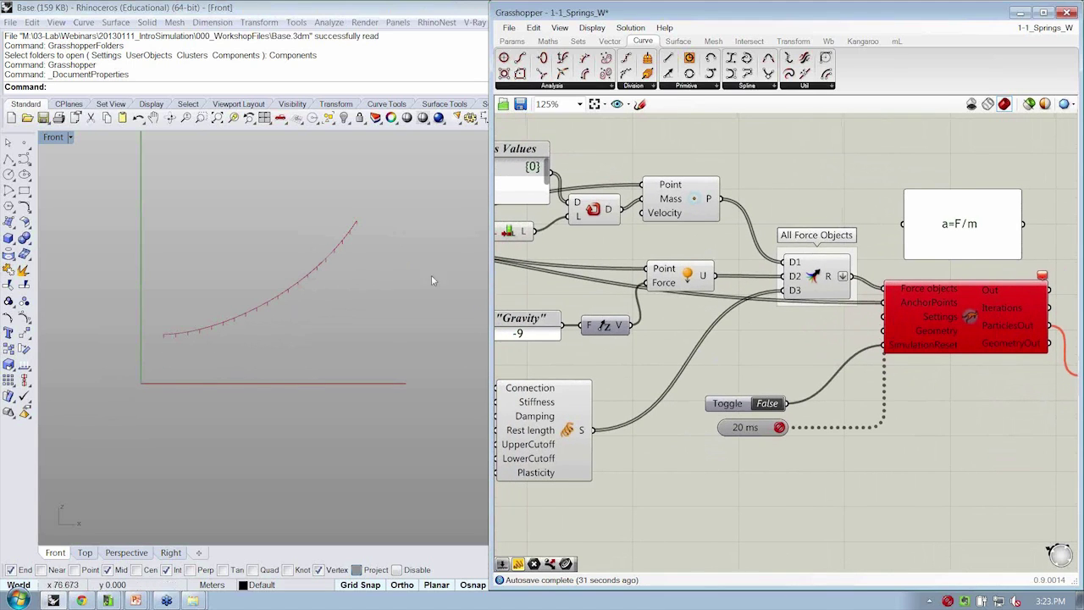
Step: Examine the offset points, the Spring Connections lines and the restLength slider feeding the spring component's Rest length input
scroll(601, 223, "down", 4)
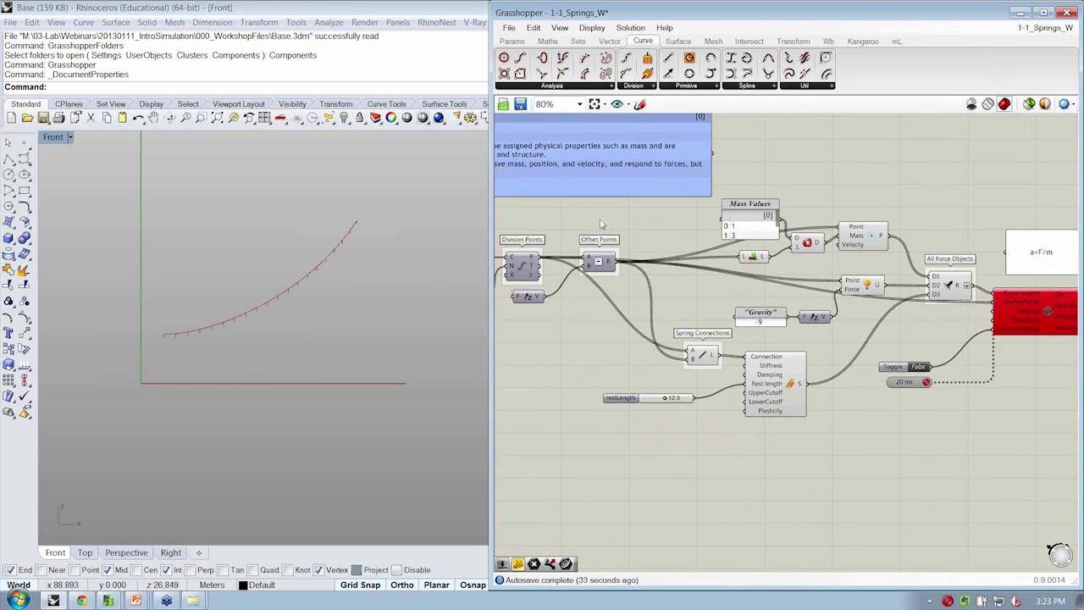
right_click_drag(769, 325, 755, 310)
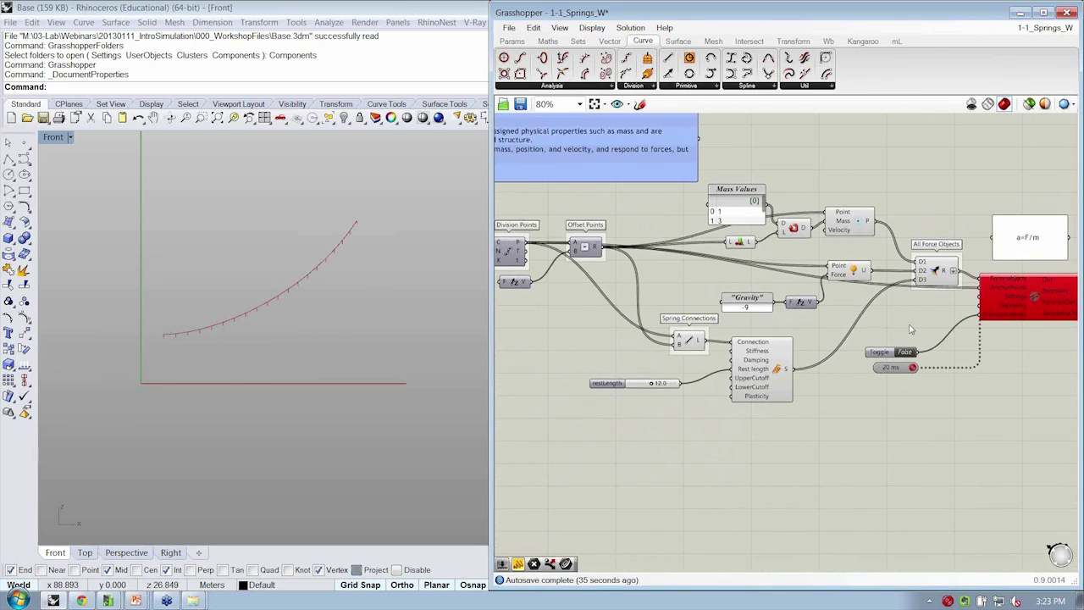
right_click_drag(913, 328, 711, 306)
scroll(735, 313, "up", 3)
right_click_drag(584, 375, 837, 365)
right_click_drag(658, 388, 801, 377)
right_click_drag(525, 365, 566, 363)
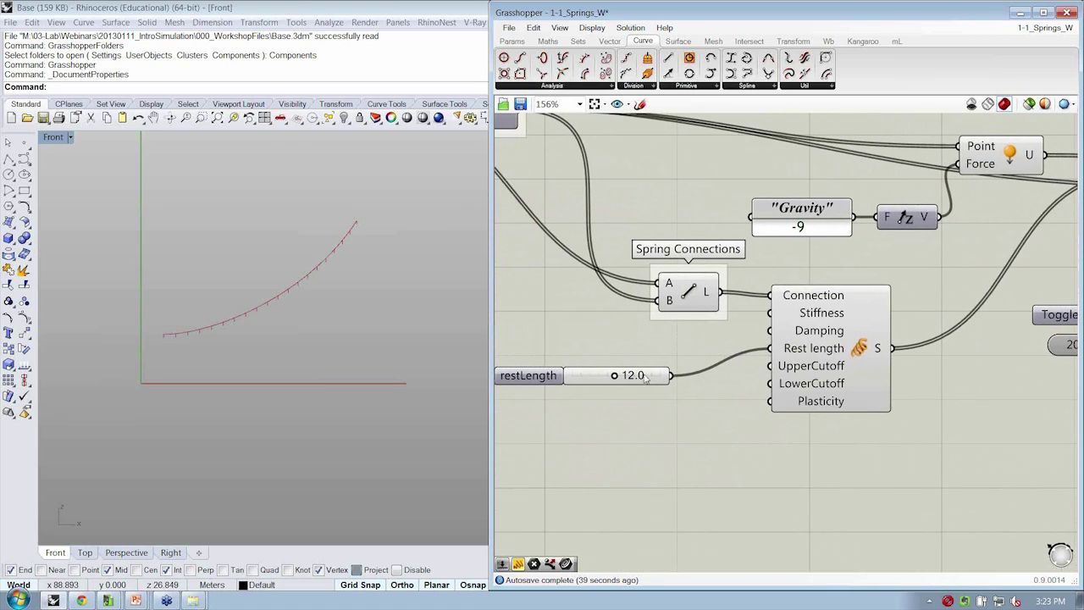
scroll(624, 381, "down", 1)
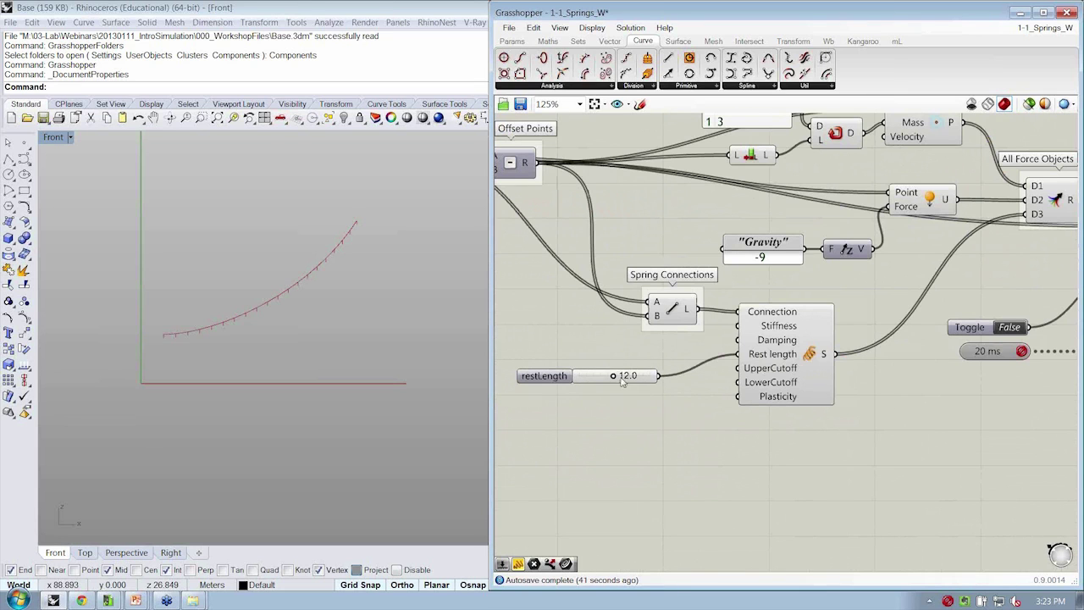
scroll(774, 330, "down", 1)
right_click_drag(822, 310, 788, 353)
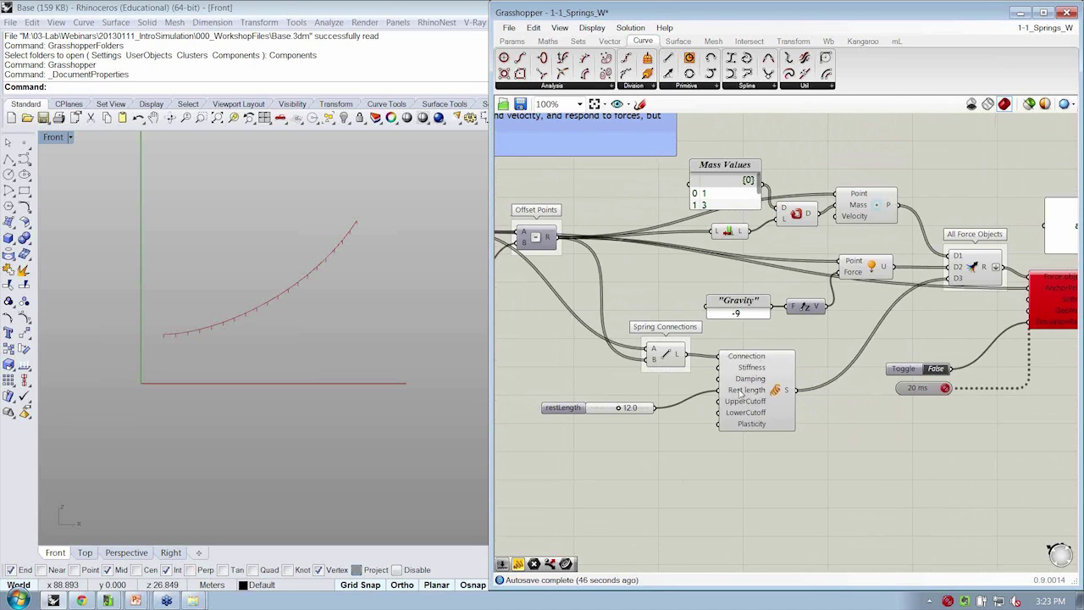
Step: Reset the Kangaroo simulation, return its reset toggle to False and start the 20 ms timer
right_click_drag(1021, 357, 834, 324)
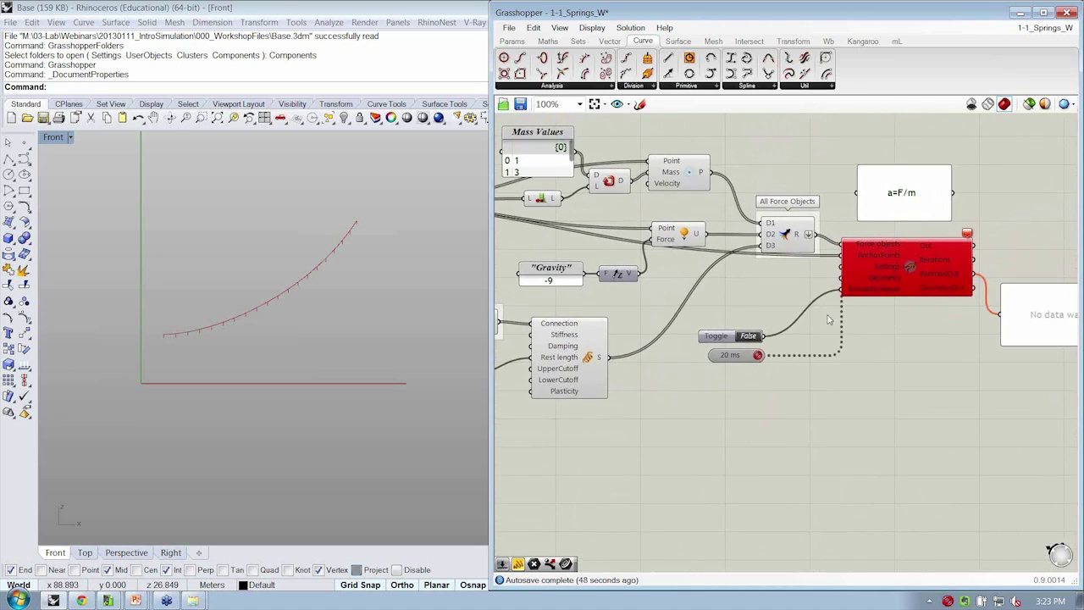
double_click(749, 336)
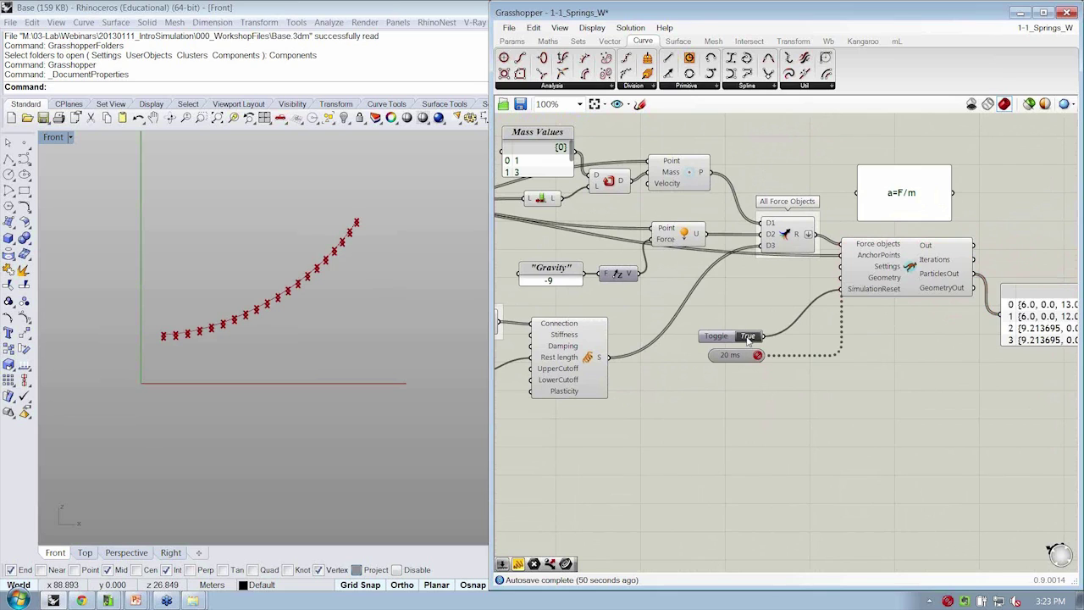
double_click(748, 338)
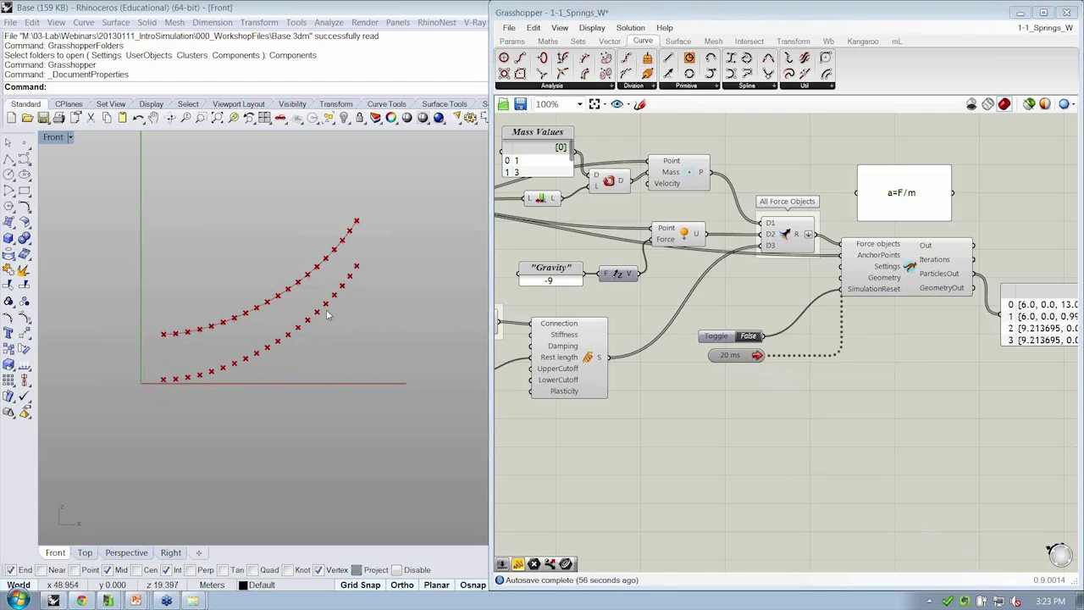
Step: Rerun the spring simulation twice by switching the reset toggle to True and back to False, and watch the particles move
right_click_drag(718, 407, 866, 400)
scroll(865, 400, "down", 2)
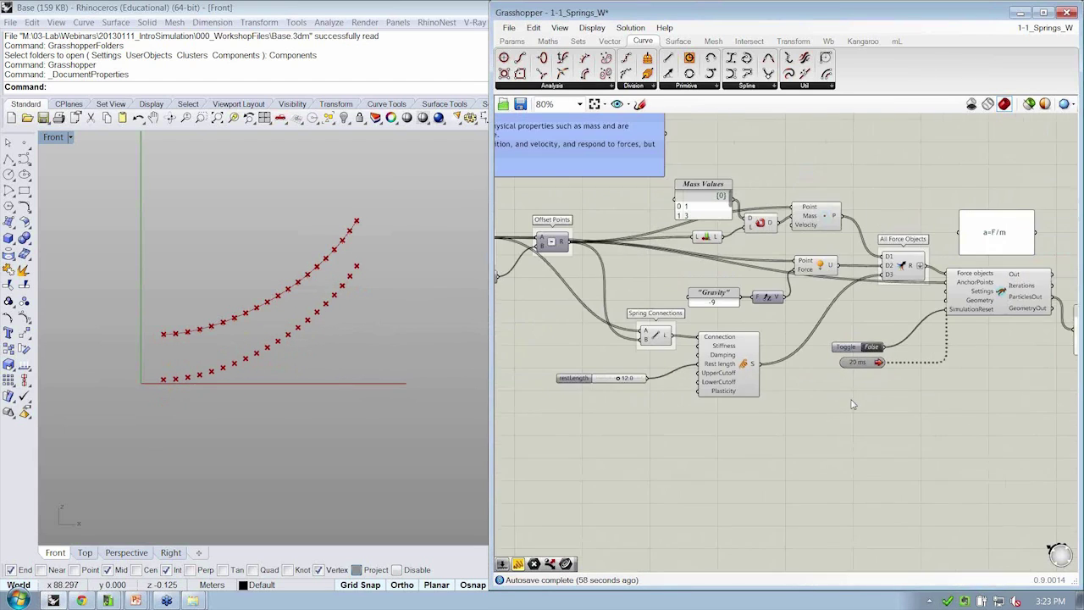
left_click(877, 346)
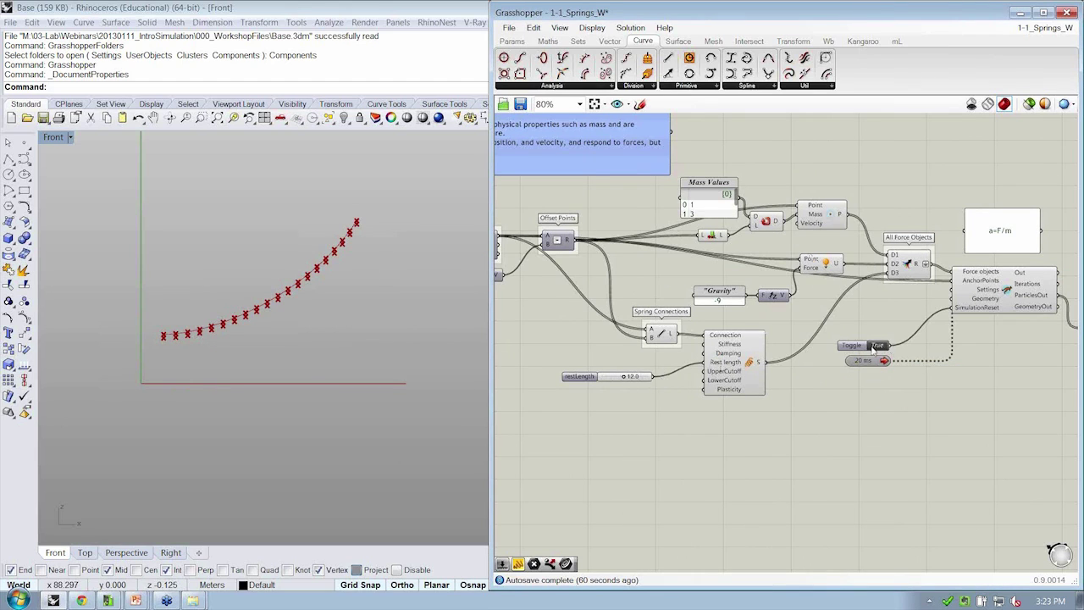
left_click(878, 345)
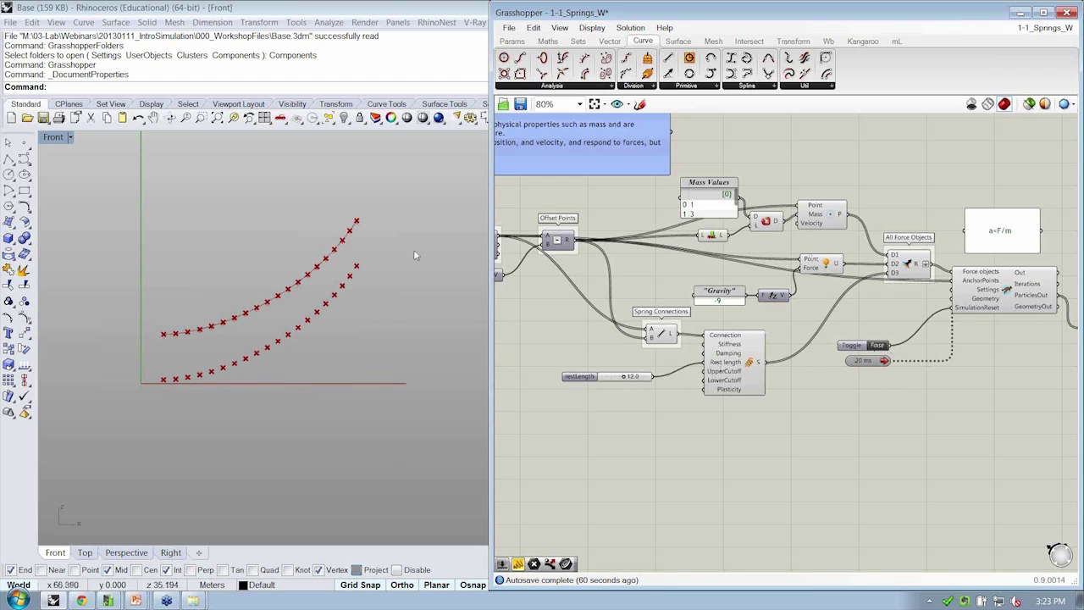
left_click(877, 346)
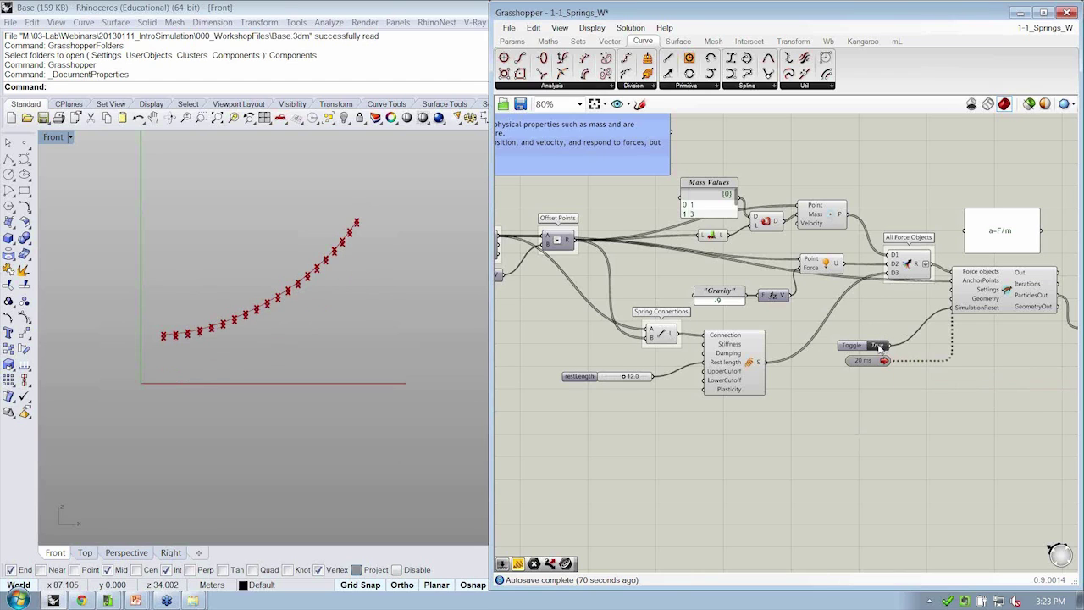
left_click(878, 346)
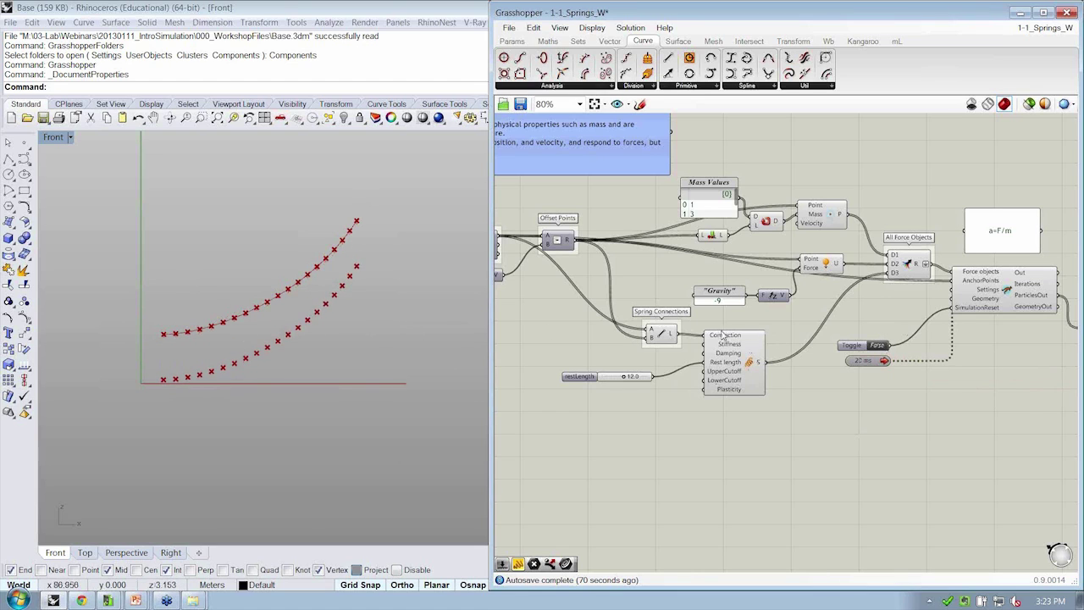
Step: Set the simulation reset toggle to True and stop the 20 ms timer
scroll(364, 288, "up", 3)
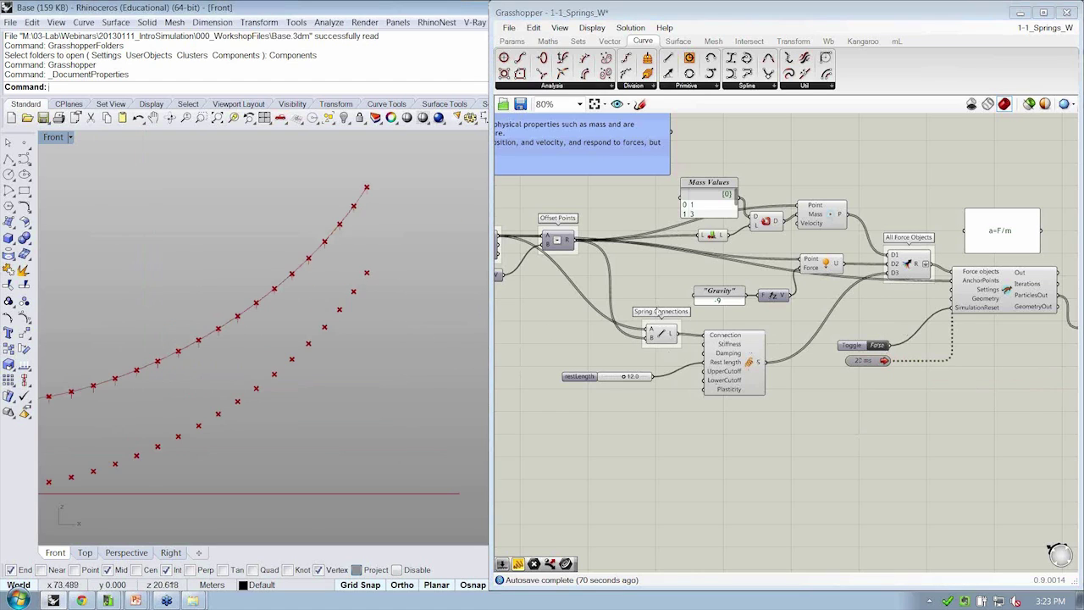
scroll(356, 308, "up", 4)
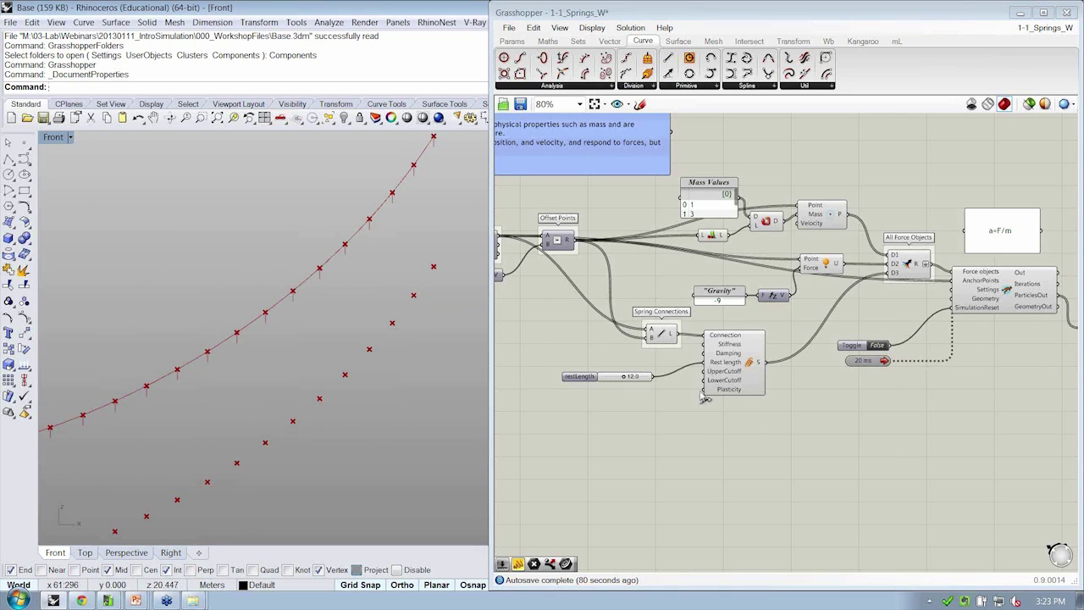
scroll(296, 322, "down", 3)
right_click_drag(873, 298, 846, 290)
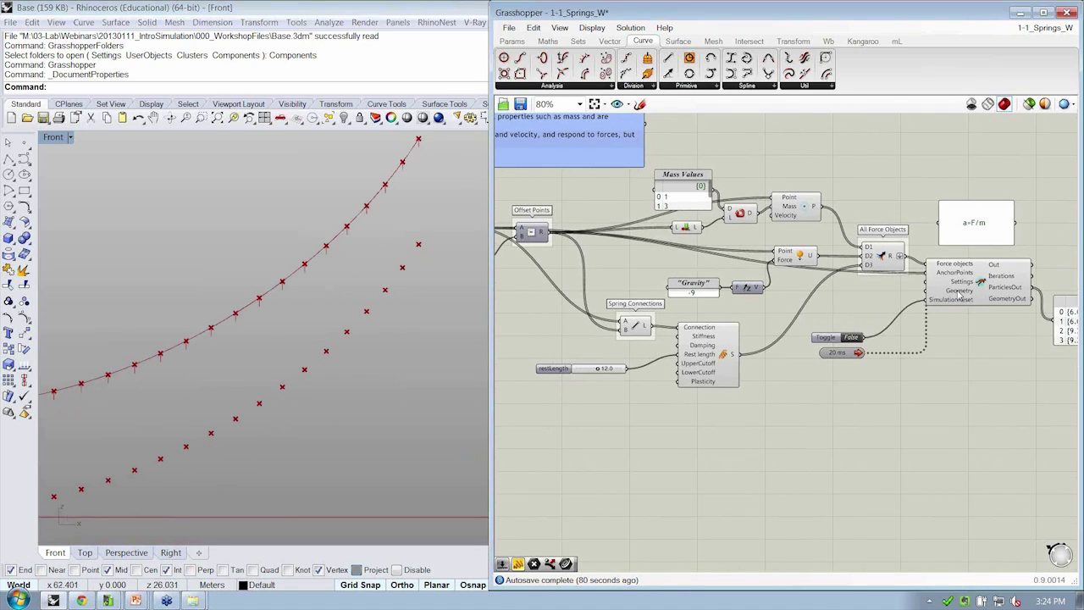
double_click(860, 338)
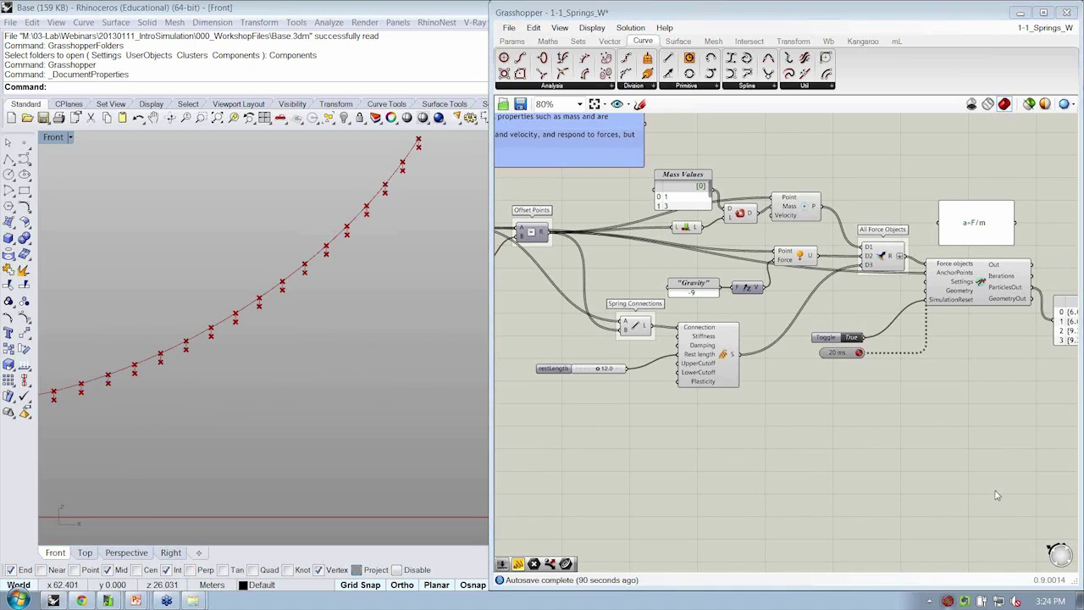
right_click_drag(954, 437, 855, 417)
scroll(851, 306, "down", 1)
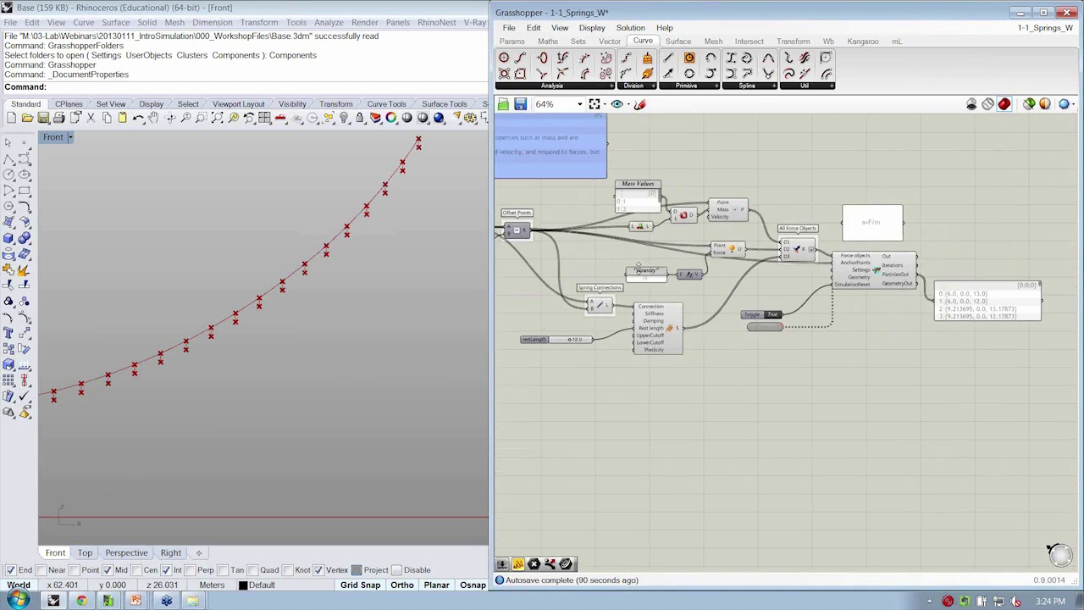
Step: Move the spring component down and connect the Spring Connections line output to the KangarooPhysics component's Geometry input
right_click_drag(659, 327, 687, 332)
scroll(706, 370, "up", 2)
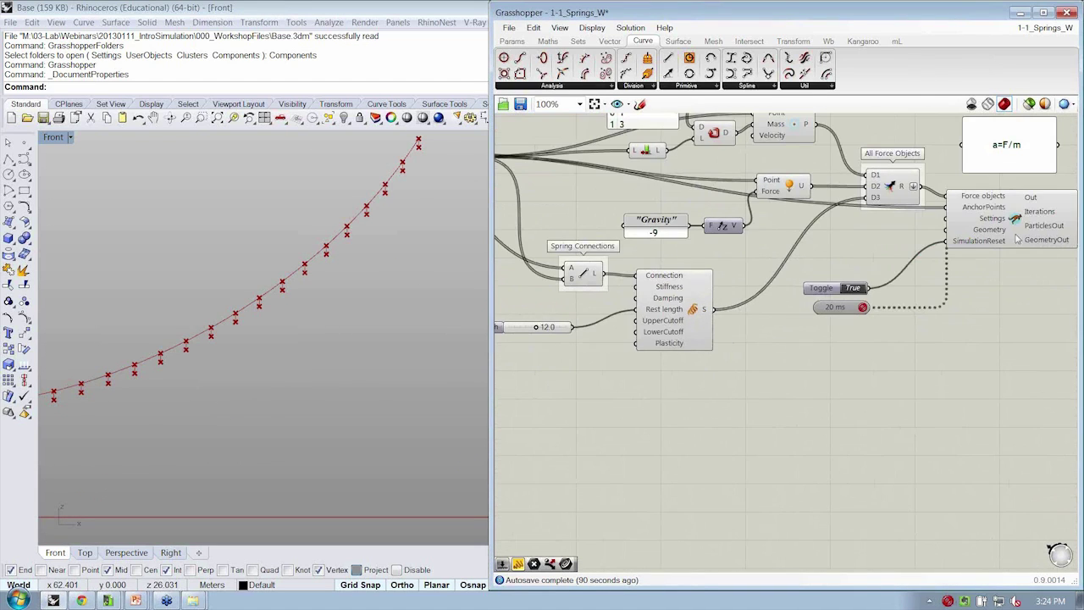
left_click_drag(679, 306, 679, 322)
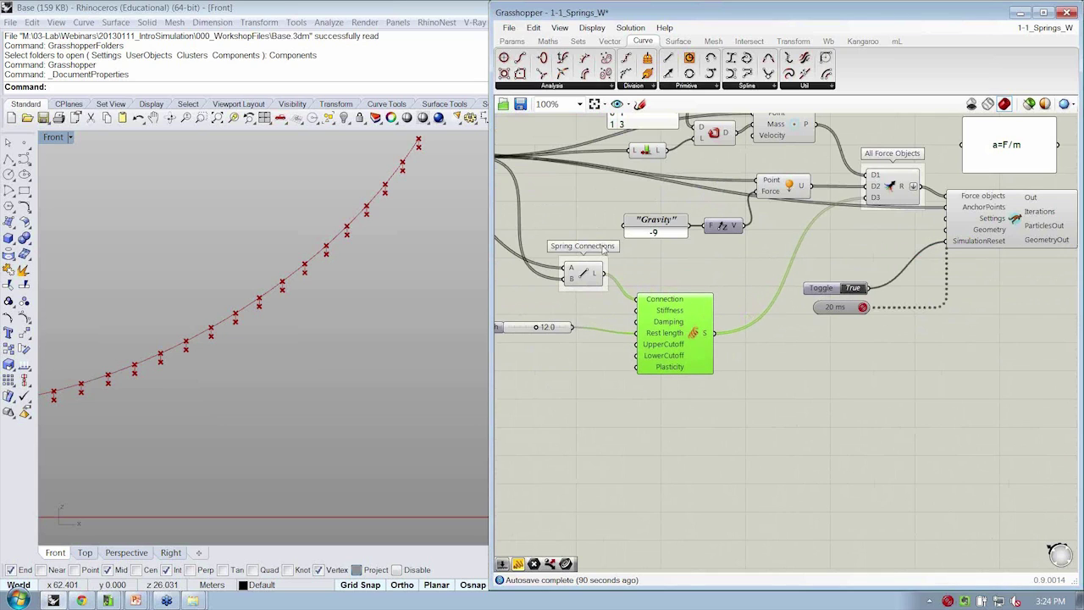
left_click(588, 276)
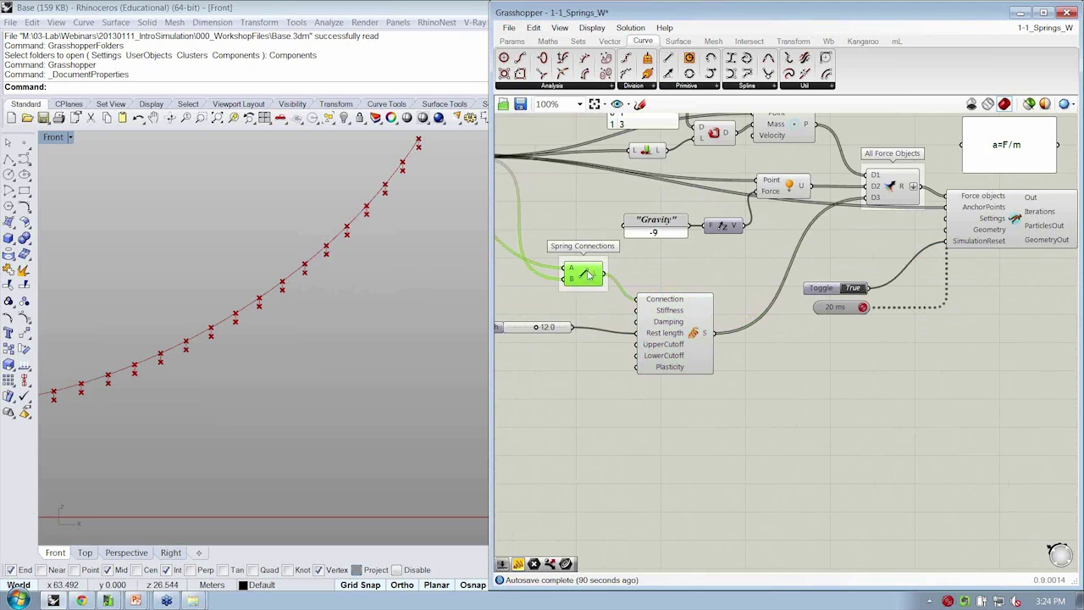
left_click_drag(589, 277, 592, 275)
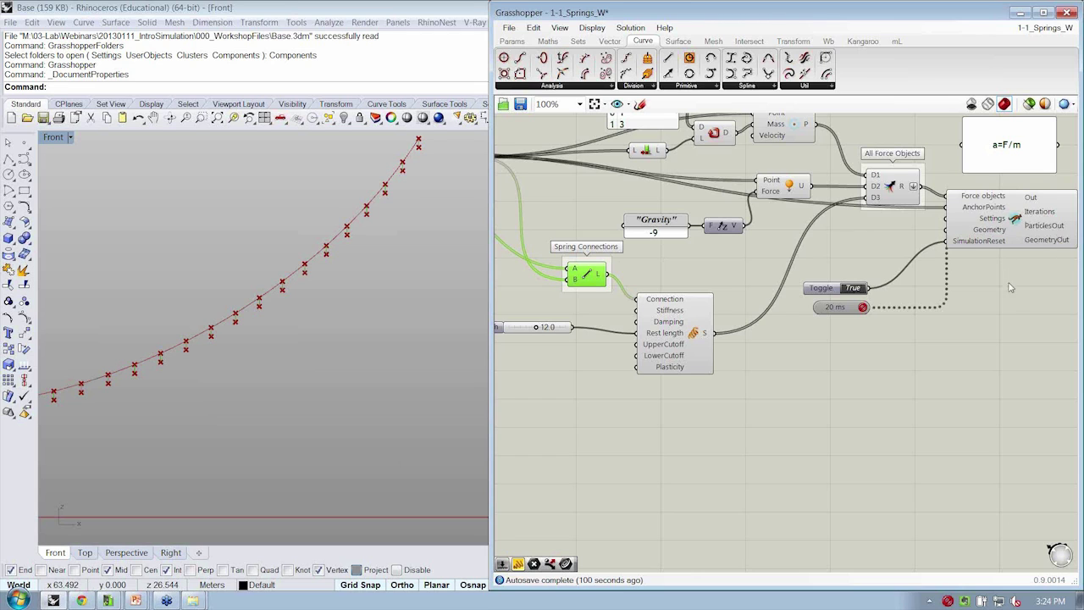
scroll(996, 283, "down", 1)
right_click_drag(993, 281, 942, 275)
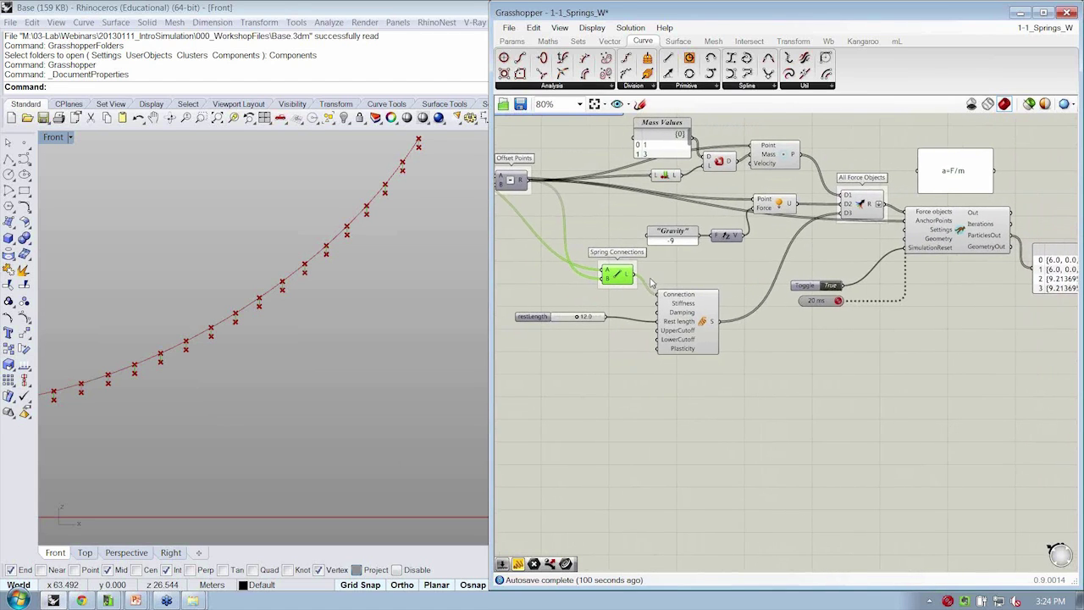
left_click_drag(640, 279, 903, 243)
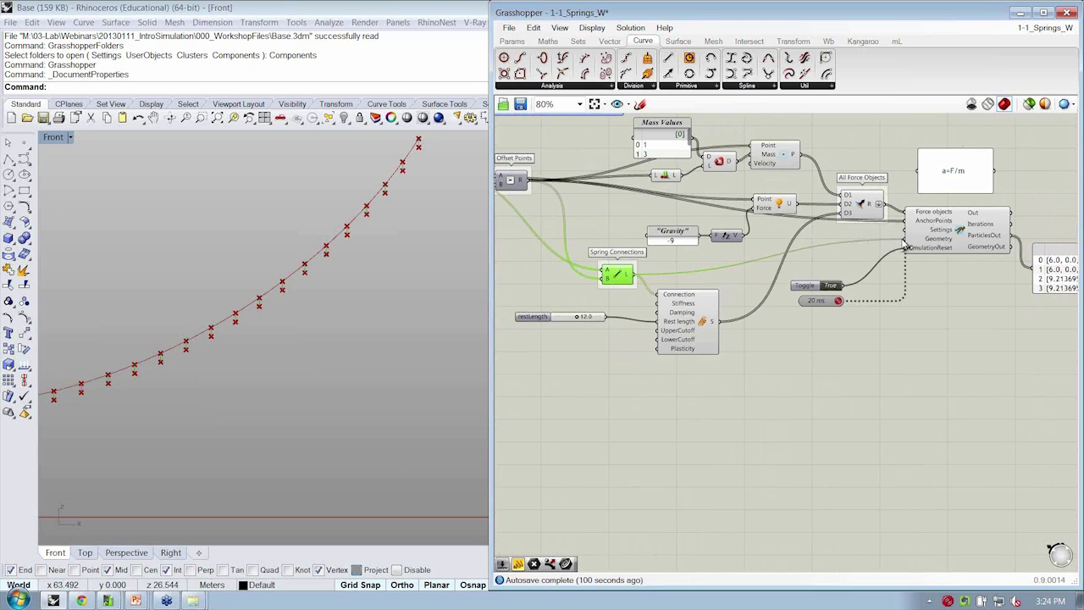
left_click(941, 337)
Step: Set the reset toggle to False with the 20 ms timer running, then rerun the simulation while viewing all the spring lines
double_click(832, 286)
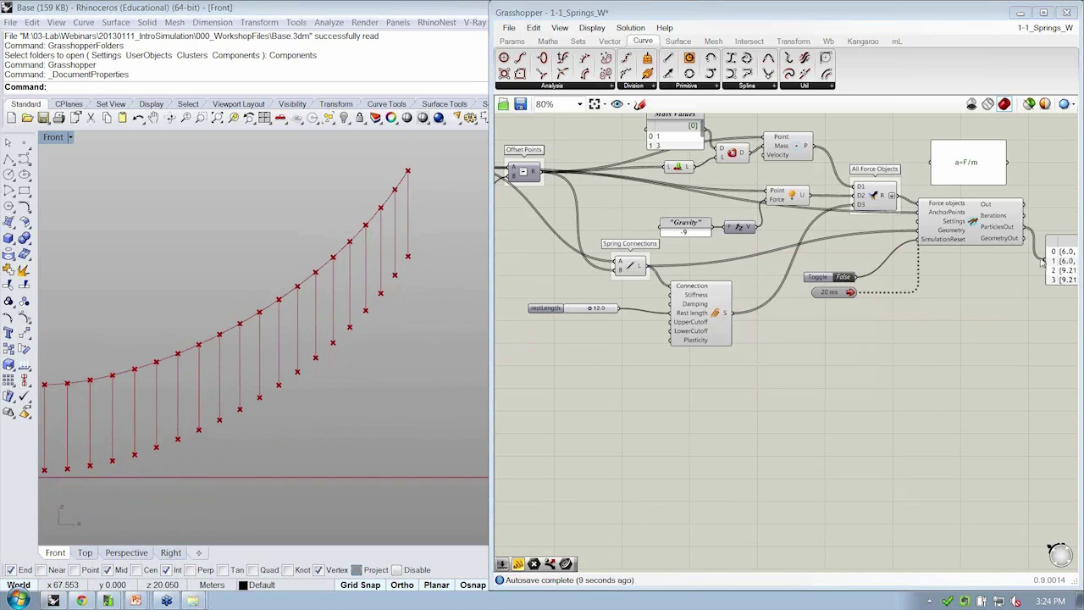
right_click_drag(278, 345, 319, 331)
scroll(318, 326, "down", 2)
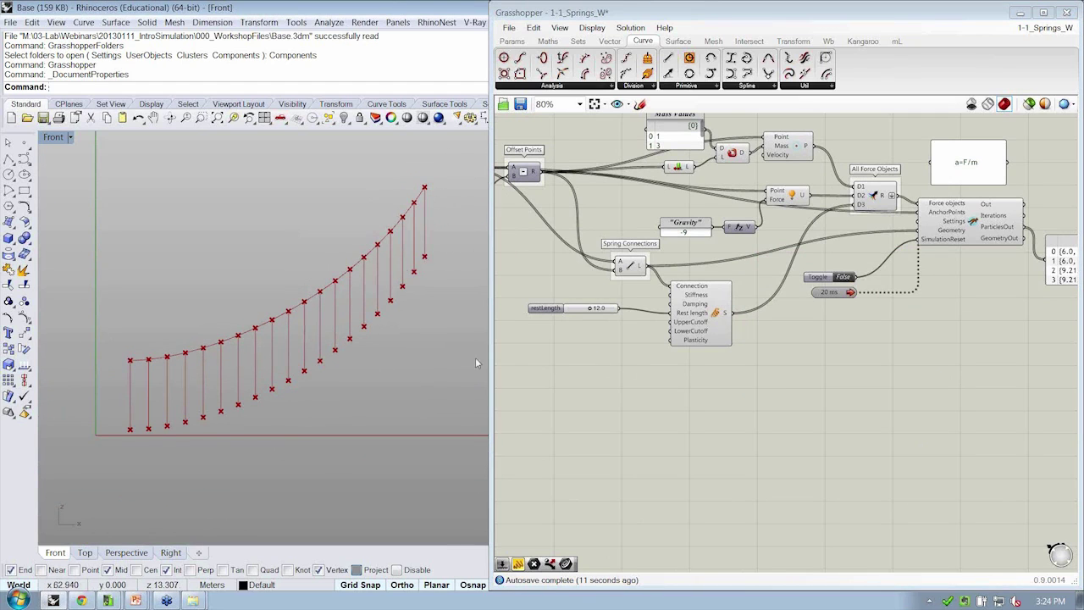
left_click(845, 277)
left_click(844, 277)
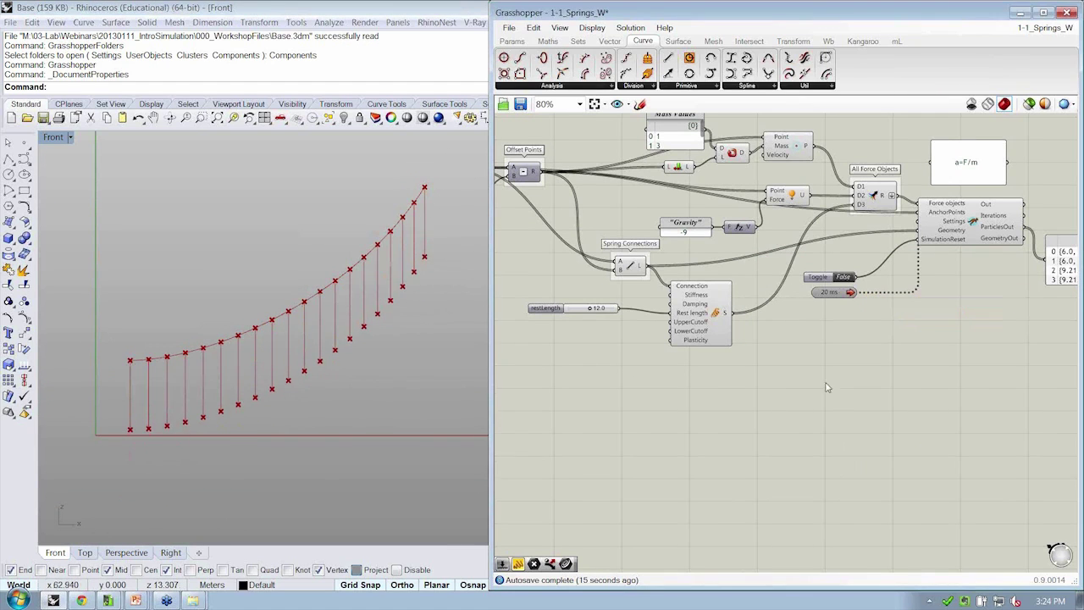
Step: Set the simulation reset toggle to True and disable the 20 ms timer
double_click(846, 278)
right_click_drag(939, 350, 880, 381)
left_click(948, 600)
scroll(830, 365, "up", 2)
right_click_drag(835, 348, 749, 431)
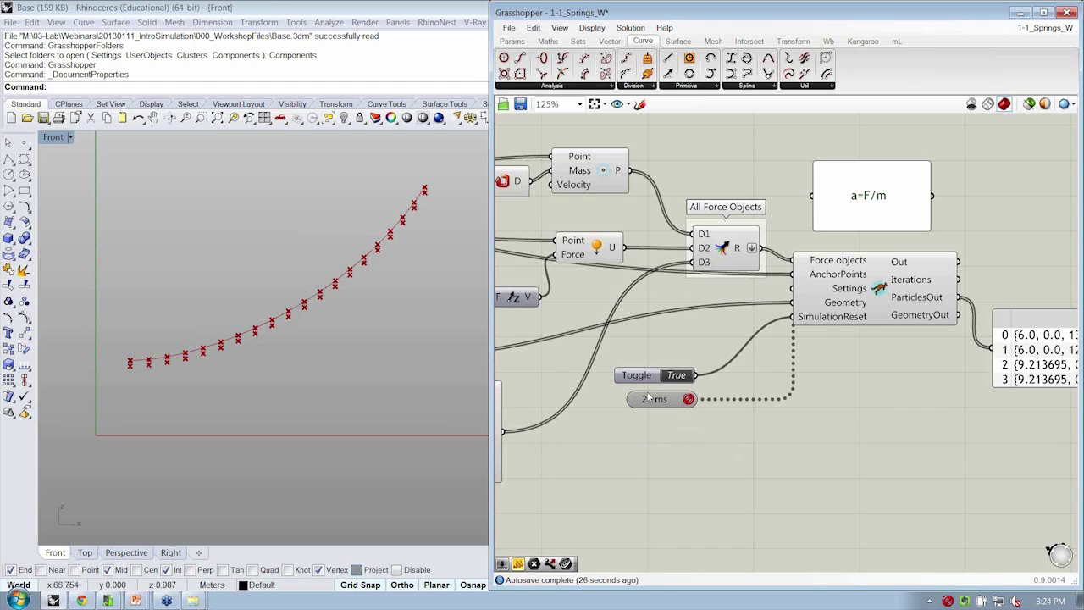
Step: Run the simulation with the 20 ms timer enabled and the reset toggle on False, then reset and run it once more
right_click_drag(244, 384, 233, 380)
scroll(252, 381, "down", 2)
scroll(209, 362, "up", 2)
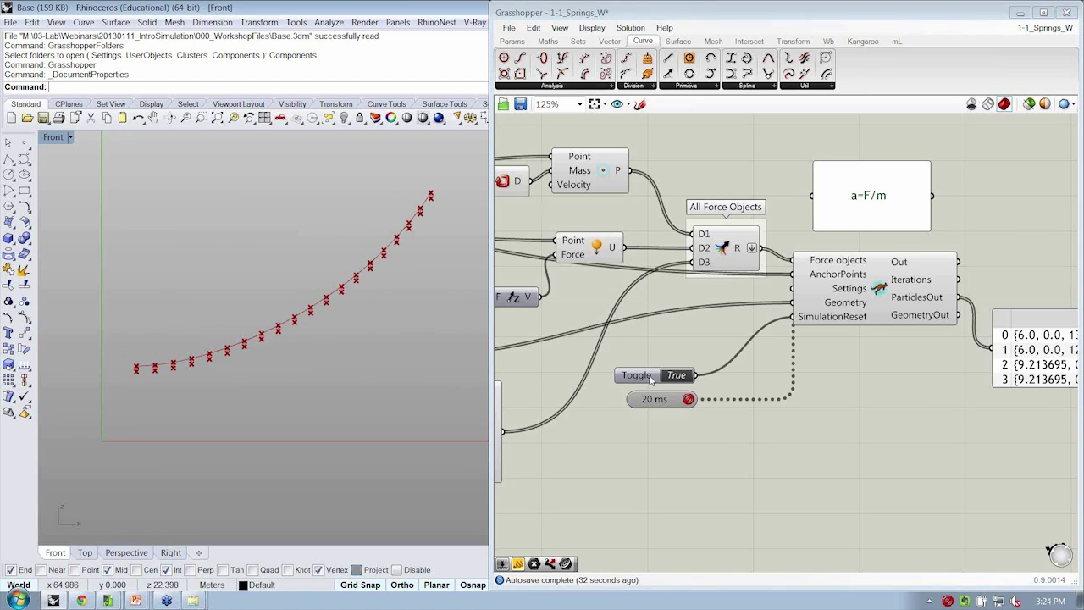
left_click(675, 375)
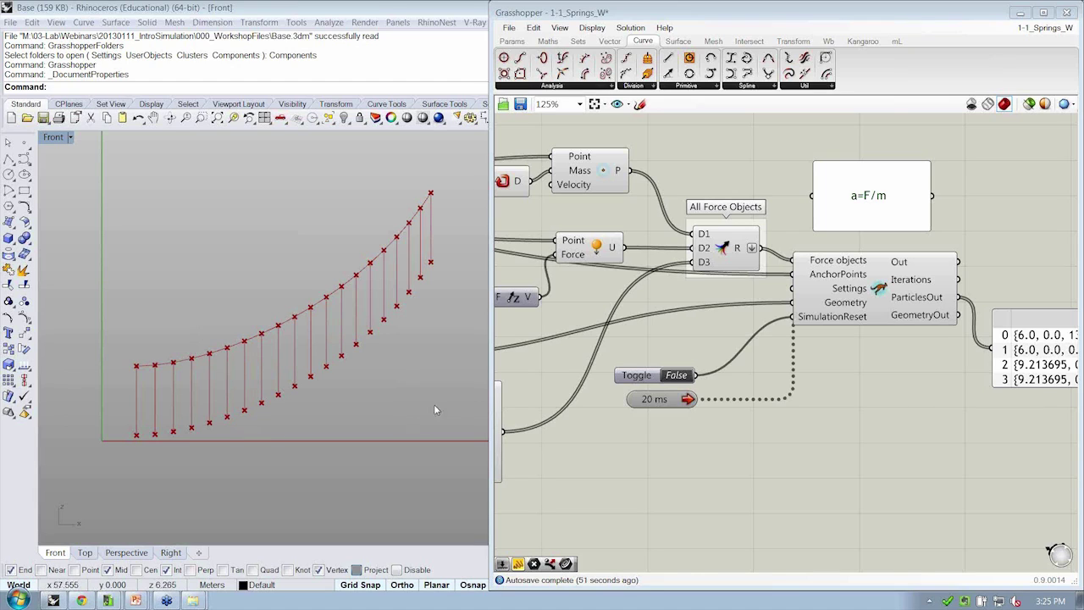
double_click(682, 378)
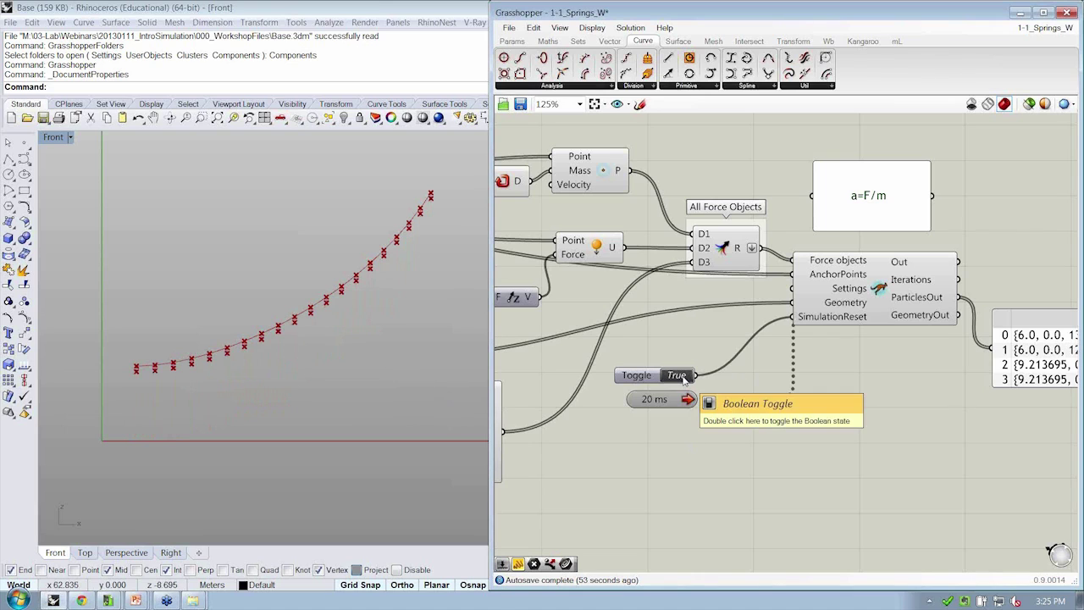
double_click(683, 377)
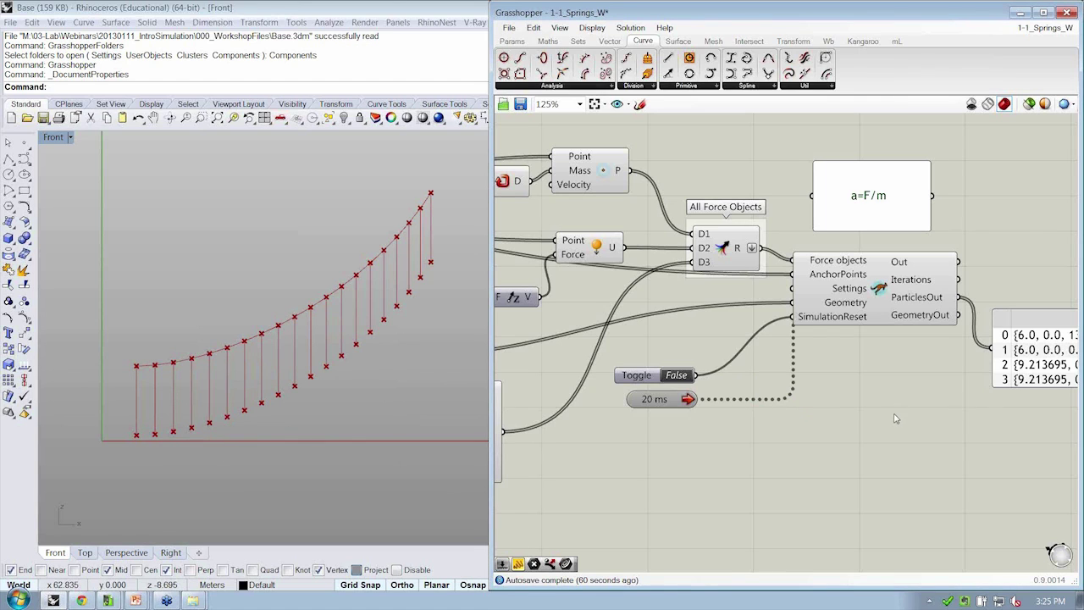
Step: Reset the simulation with the timer disabled and set the timer interval to 1 second
right_click_drag(887, 404, 870, 403)
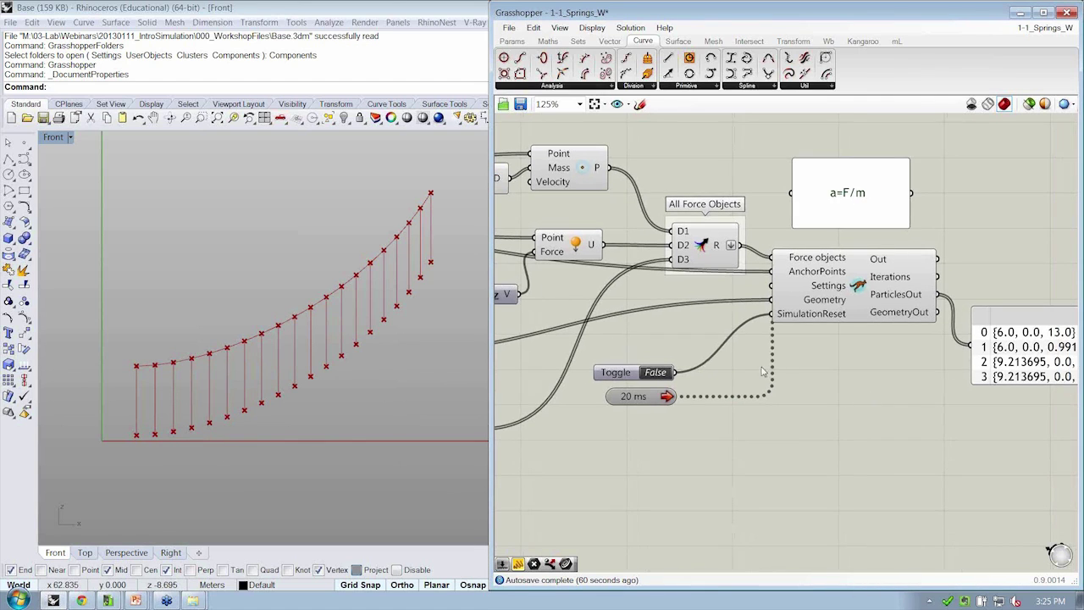
double_click(660, 374)
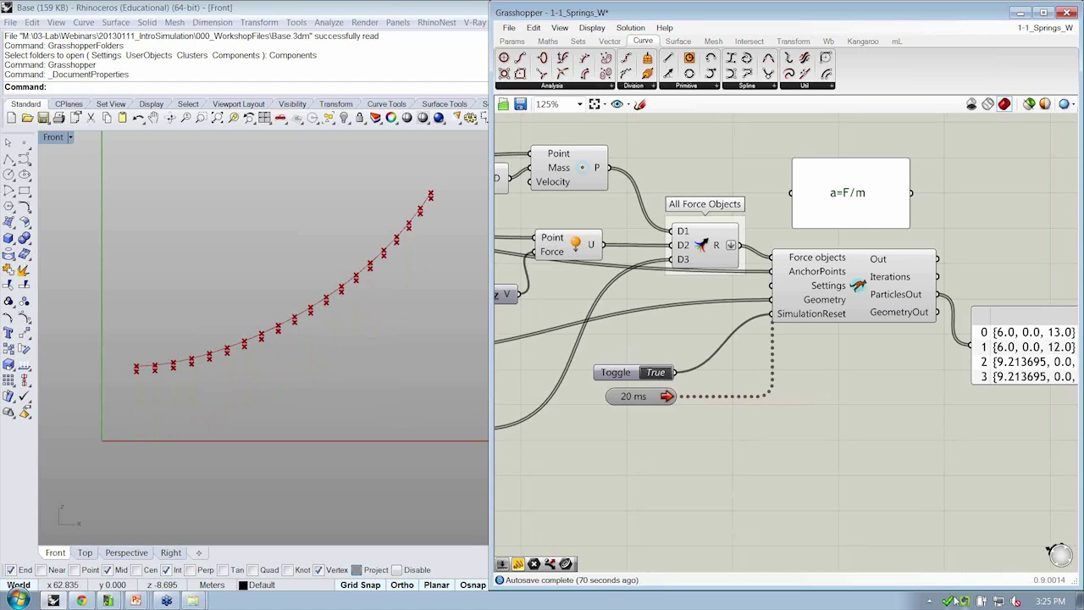
right_click_drag(670, 423, 661, 428)
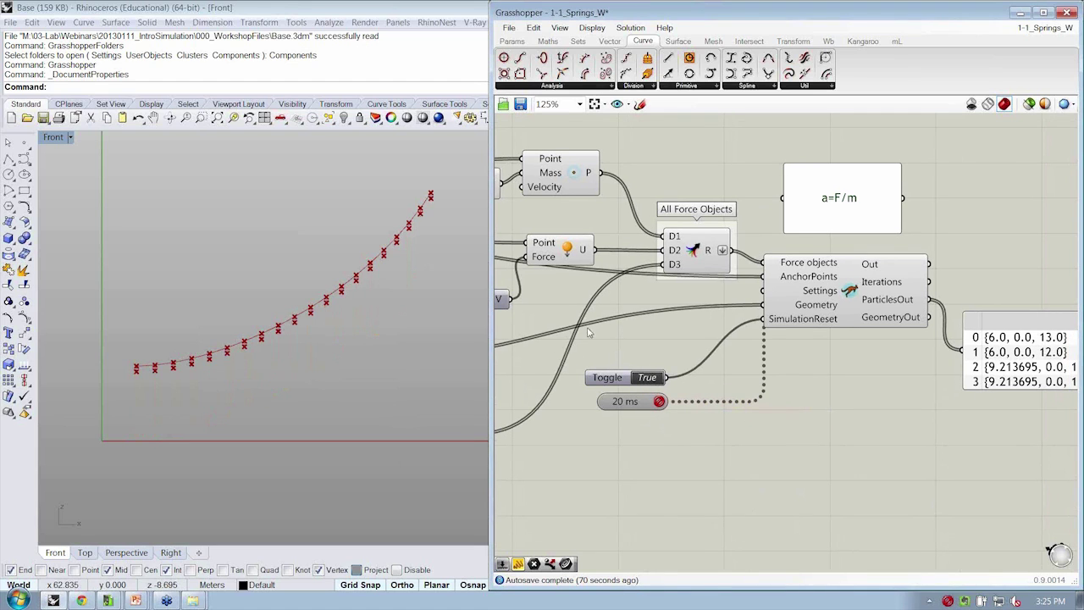
right_click(625, 403)
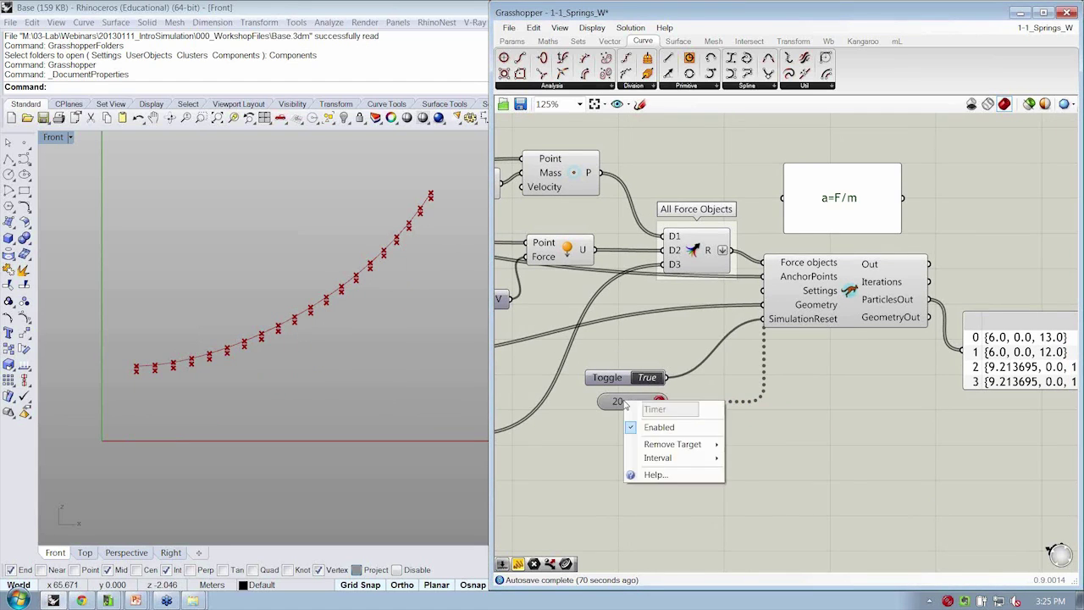
mouse_move(669, 457)
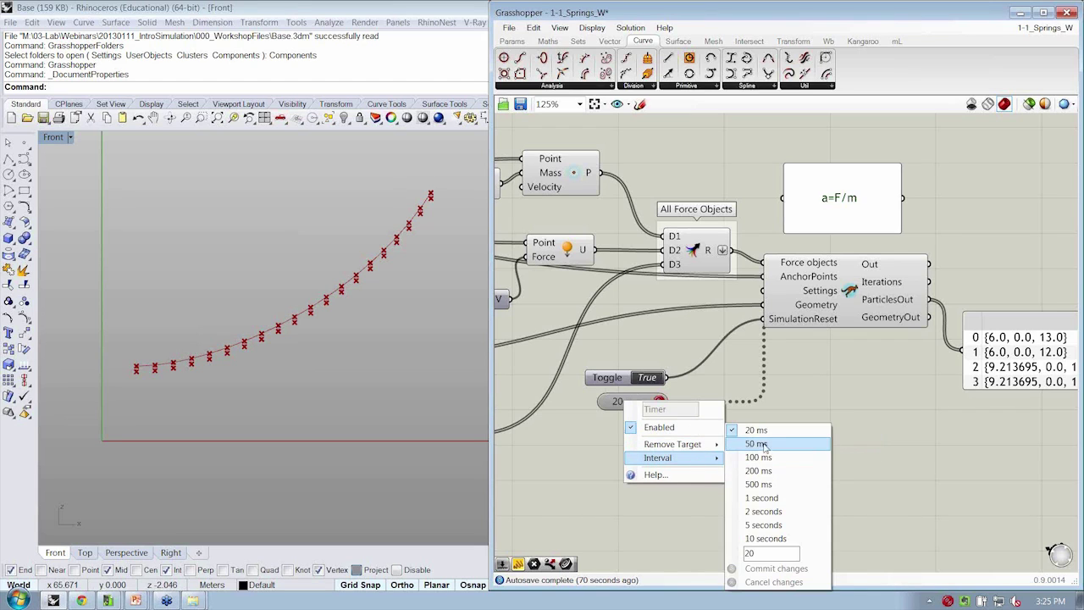
left_click(761, 498)
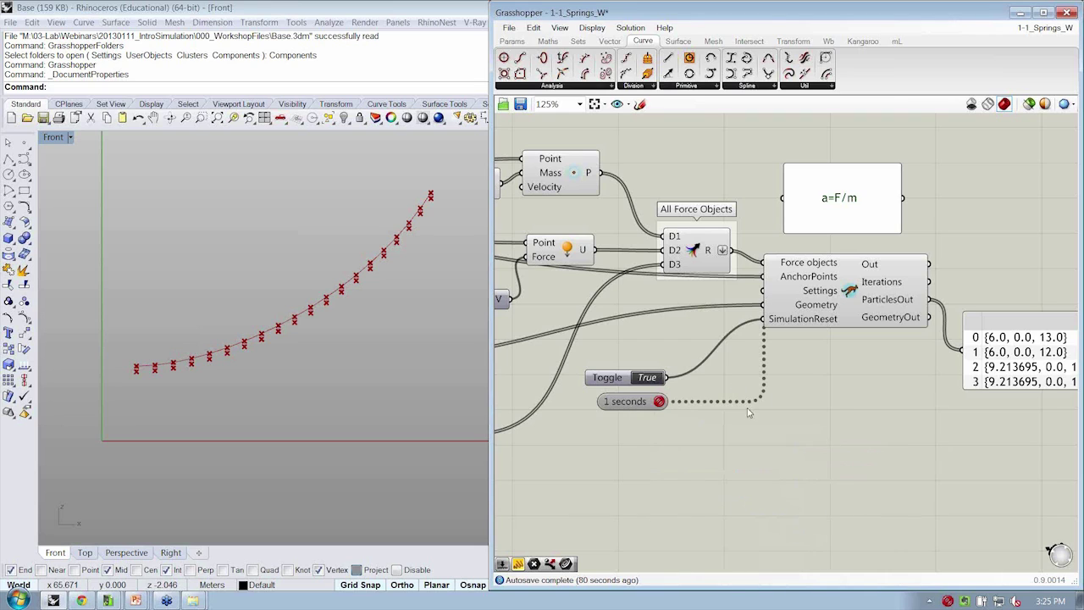
Step: Run the simulation at the 1-second interval with the reset toggle on False, and disable the timer when the springs settle
double_click(649, 378)
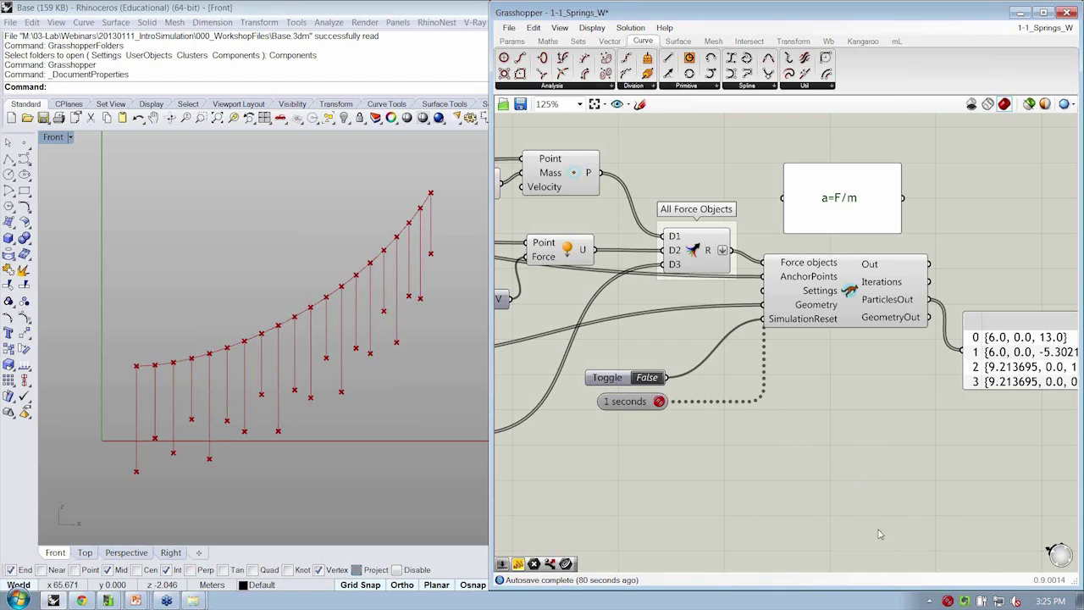
left_click(947, 602)
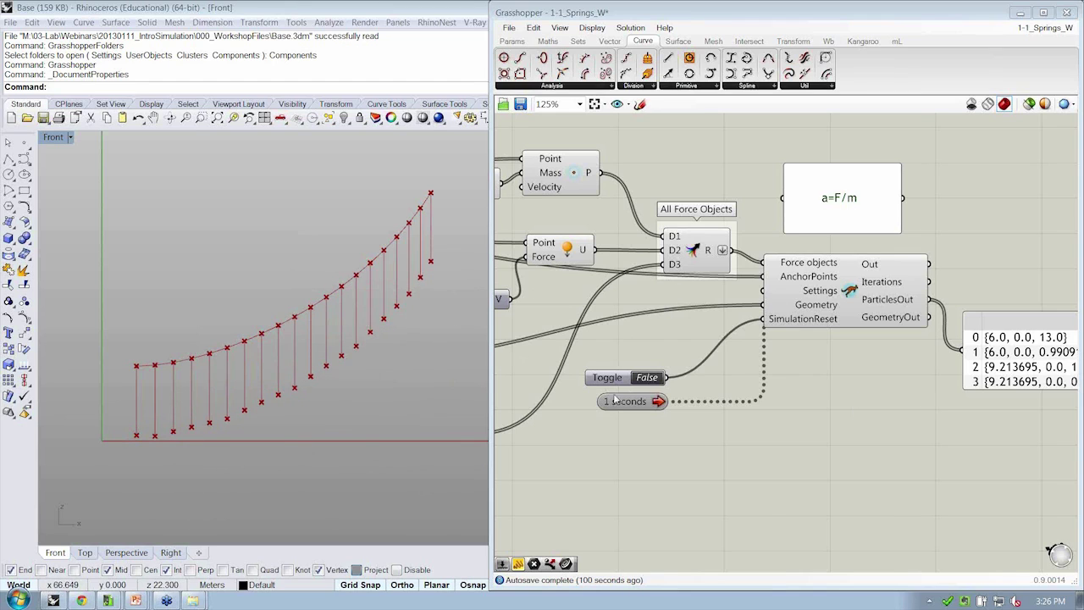
left_click(948, 601)
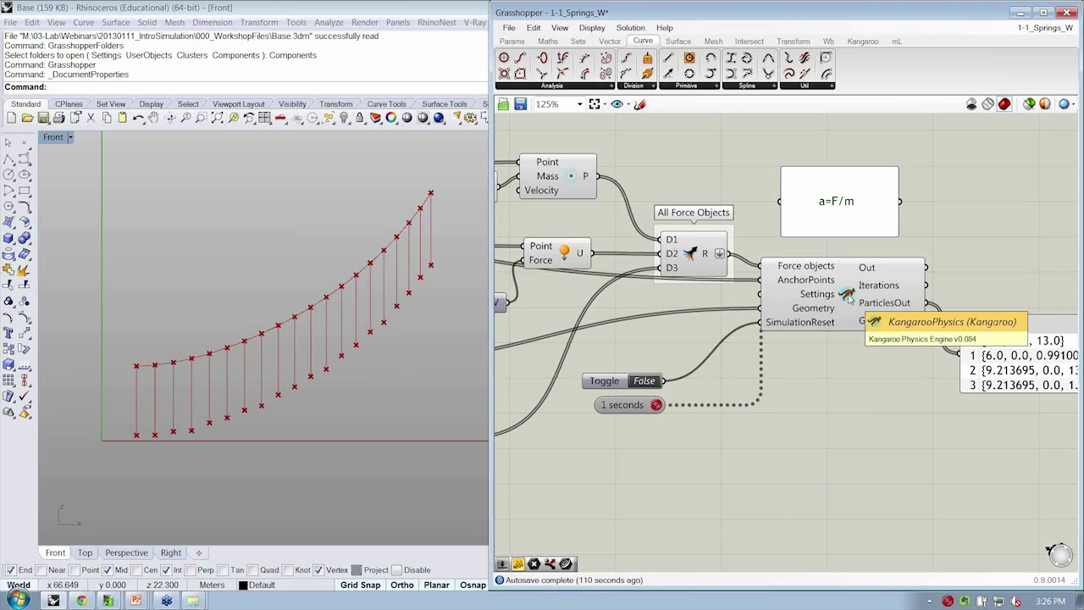
Step: Set SubIterations to 2 in the Kangaroo Options collection of the KangarooPhysics component's Settings input
mouse_move(821, 294)
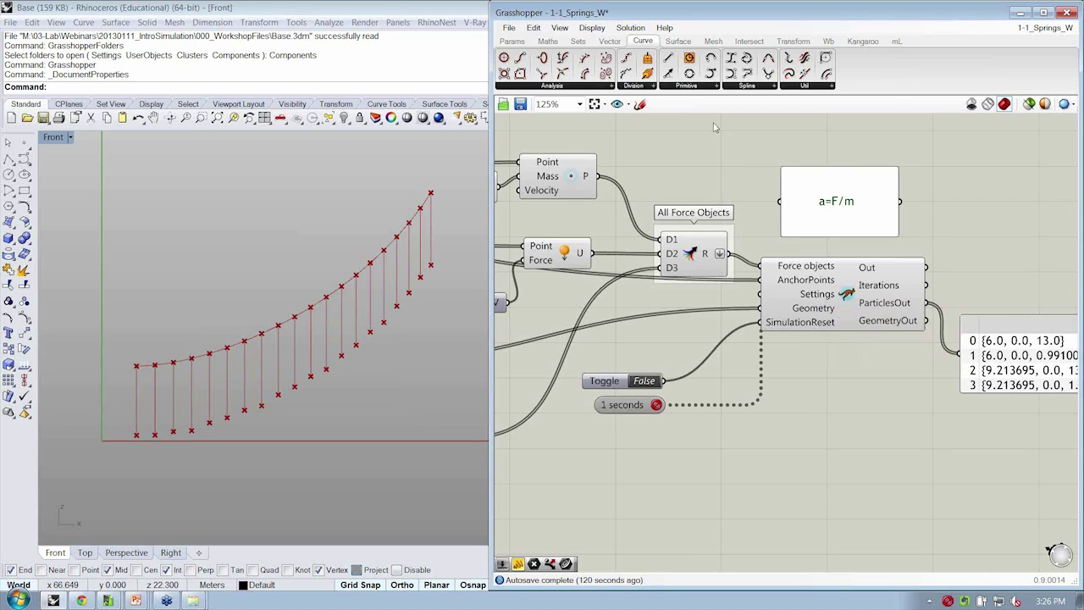
left_click(862, 41)
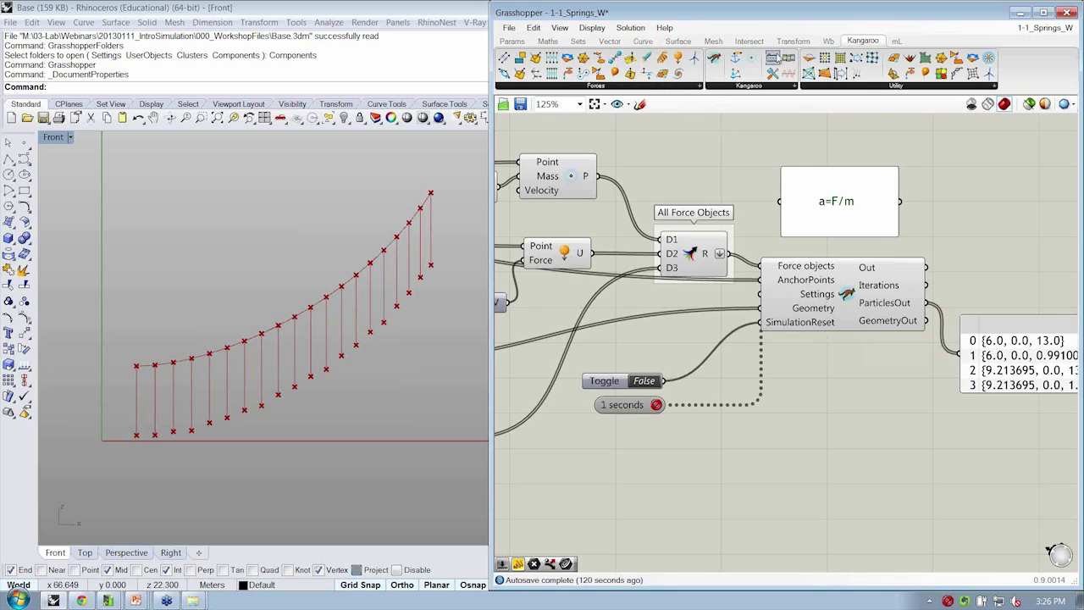
left_click(750, 87)
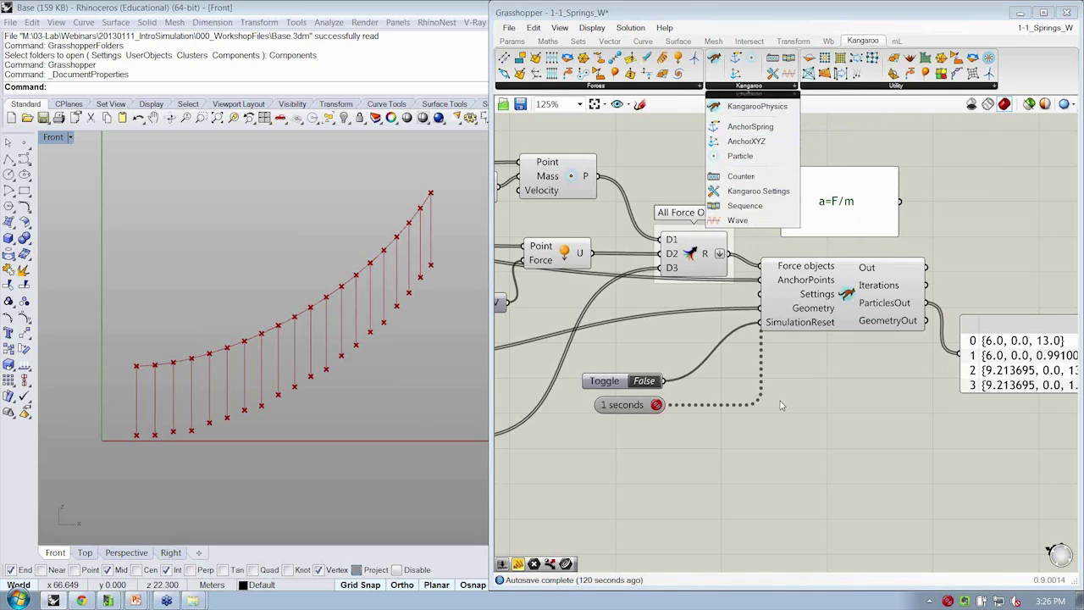
right_click(826, 296)
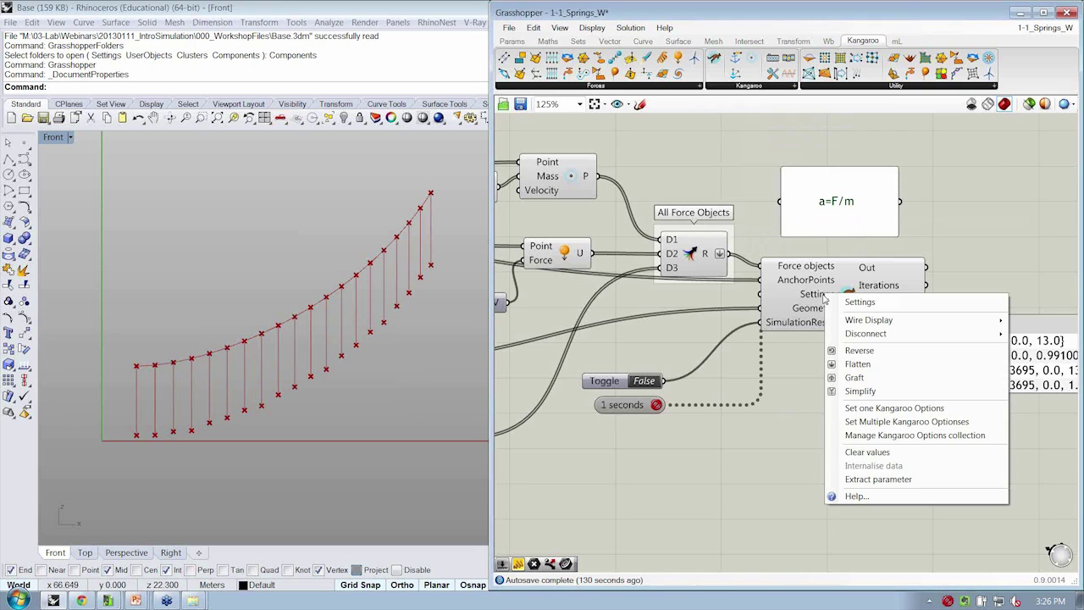
left_click(890, 435)
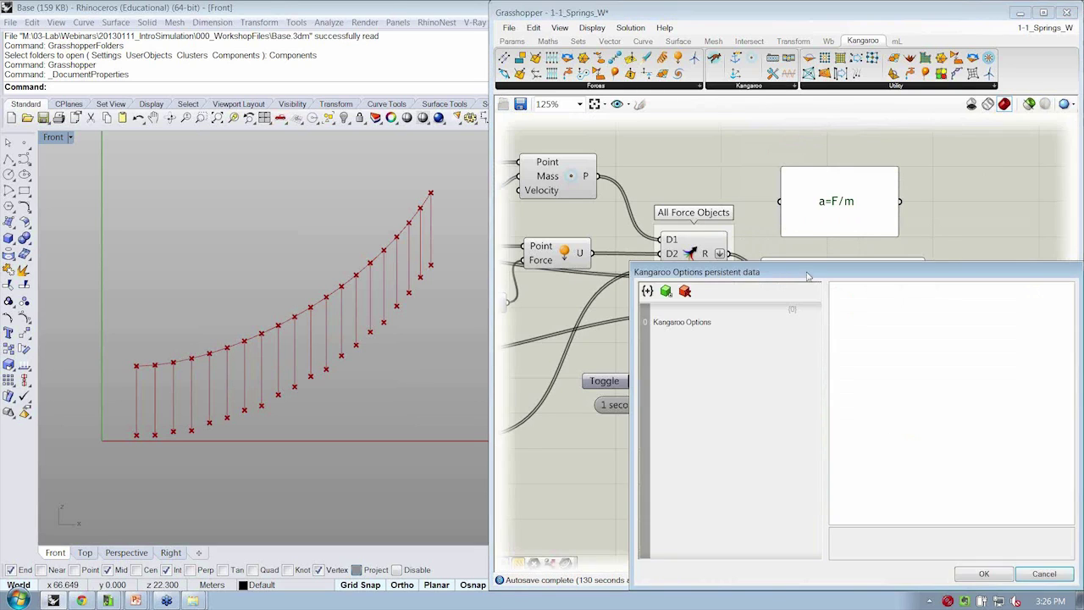
left_click_drag(807, 276, 316, 43)
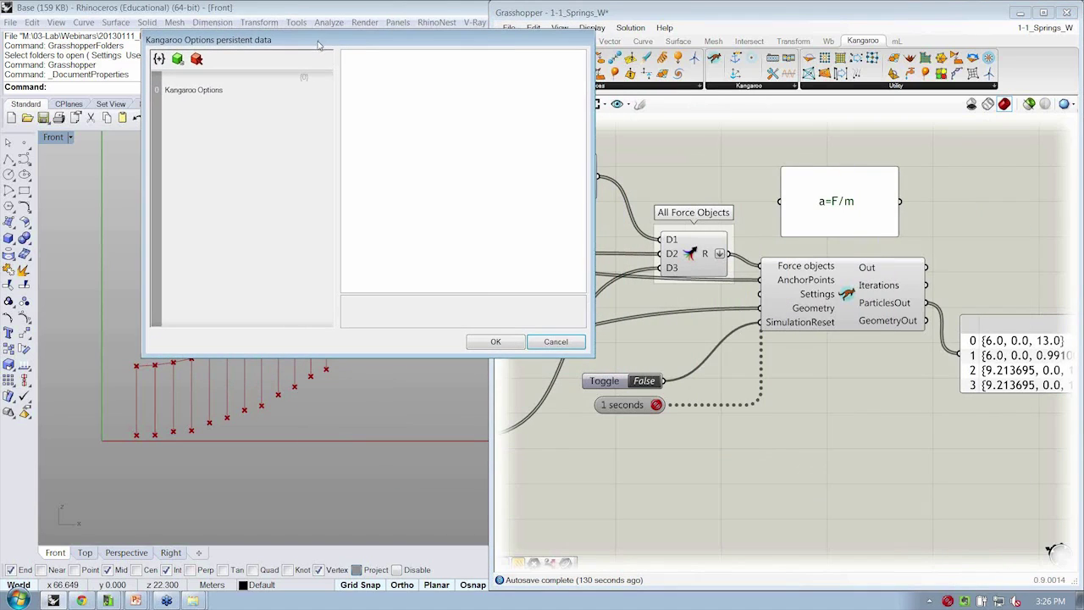
left_click(211, 91)
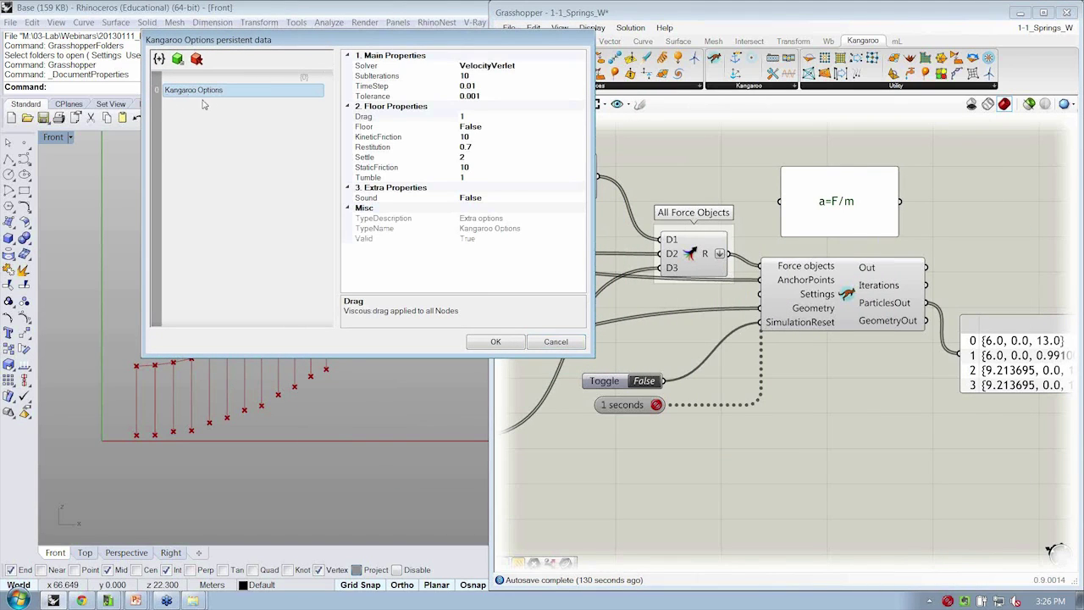
left_click(475, 75)
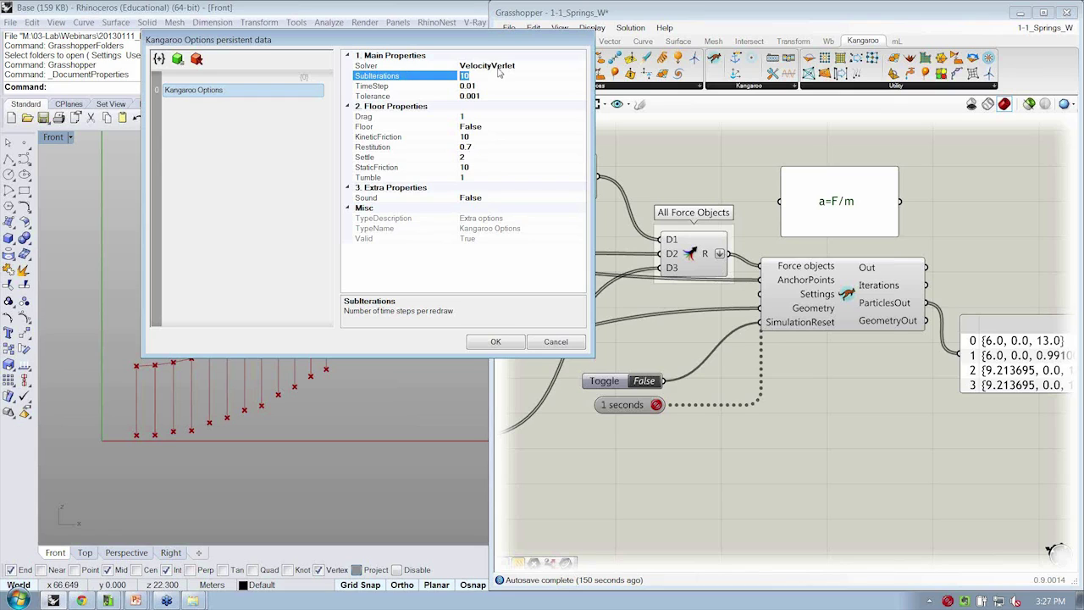
type("2")
left_click(505, 344)
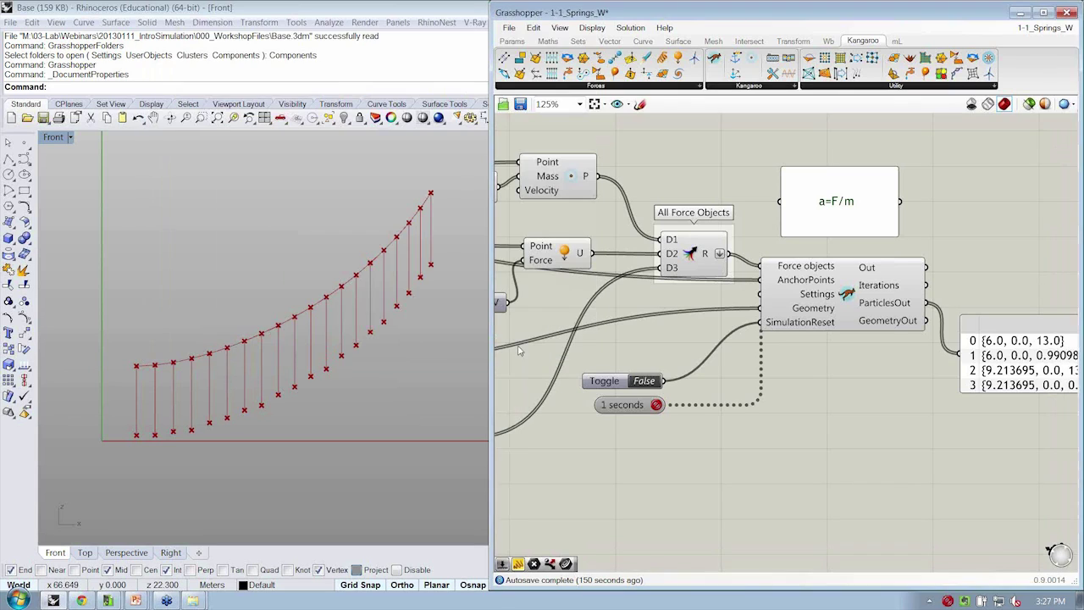
Step: Reset the simulation, return the toggle to False, and run it with the timer interval set to 20 ms
left_click(646, 388)
left_click(646, 382)
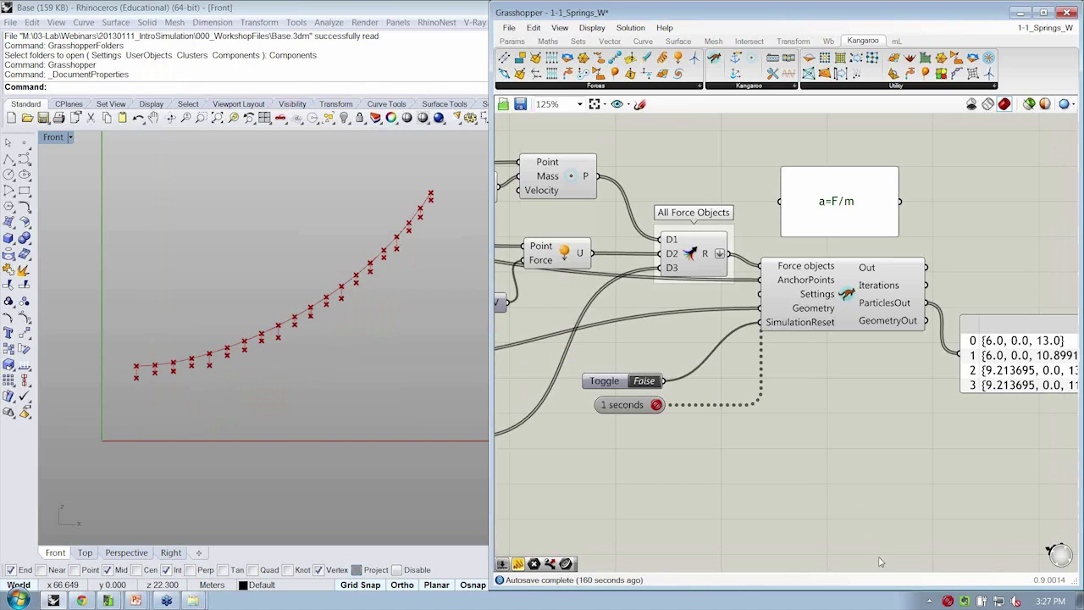
right_click(656, 413)
mouse_move(691, 465)
left_click(779, 442)
left_click(948, 601)
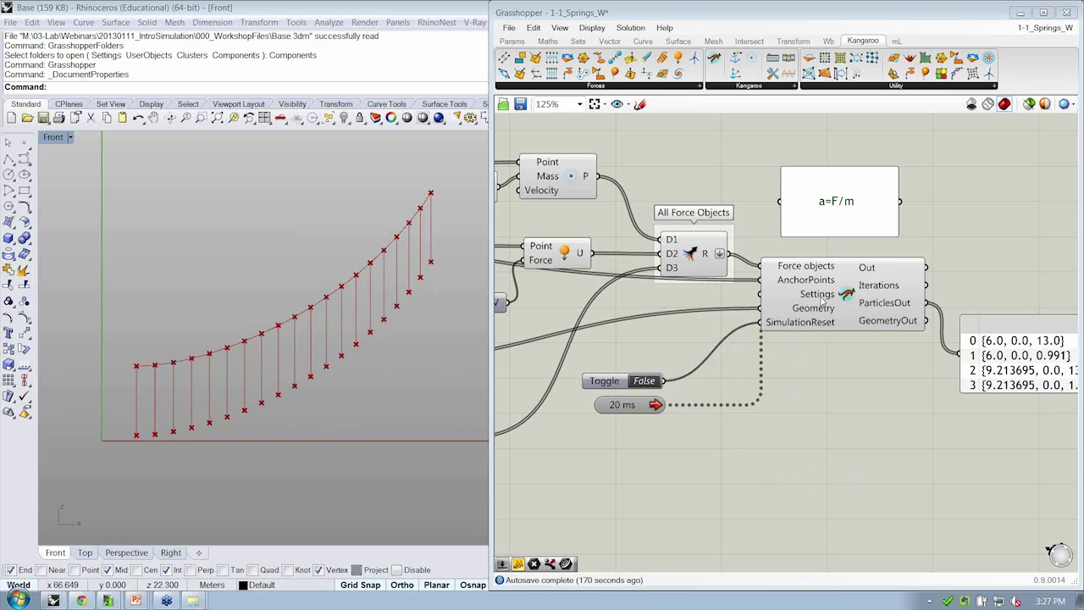
Step: Disable the 20 ms timer and bring the complete spring and force setup into view
right_click_drag(723, 368, 828, 412)
scroll(751, 381, "down", 1)
left_click(948, 601)
right_click_drag(861, 537, 894, 520)
scroll(893, 538, "down", 1)
right_click_drag(769, 432, 760, 431)
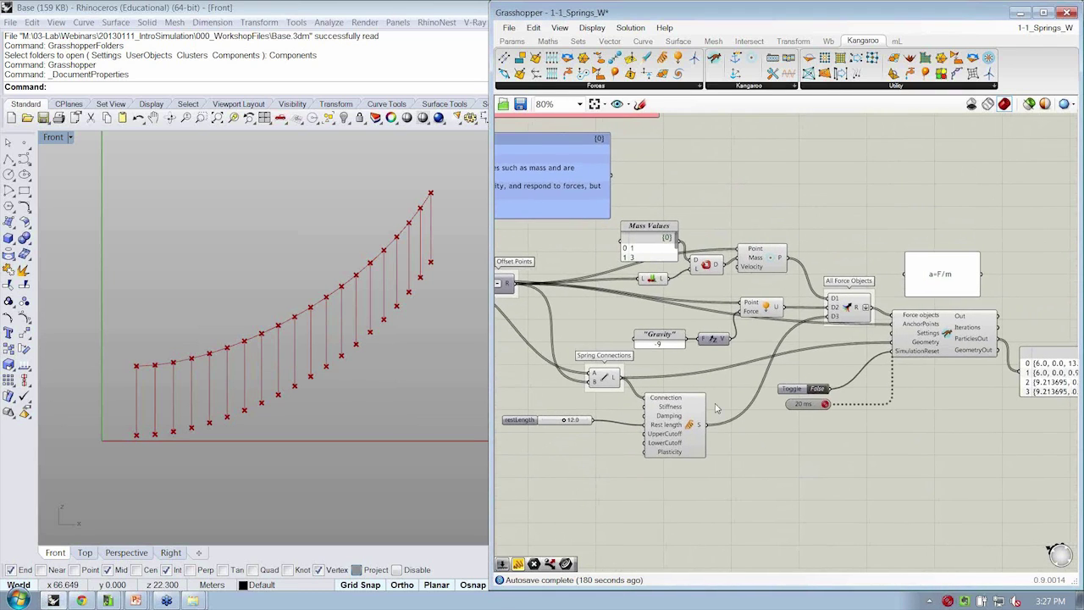
Step: Move the Gravity panel with its unit Z component nearer the force component, and enlarge the Mass Values panel to show its whole list
left_click_drag(719, 362, 644, 325)
left_click_drag(713, 340, 709, 329)
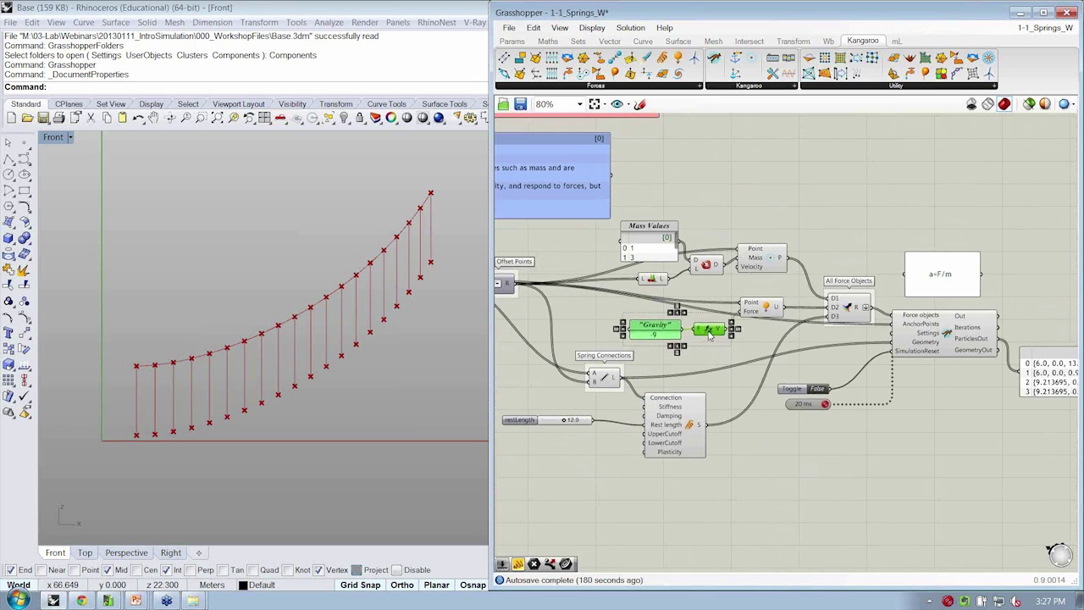
left_click(640, 310)
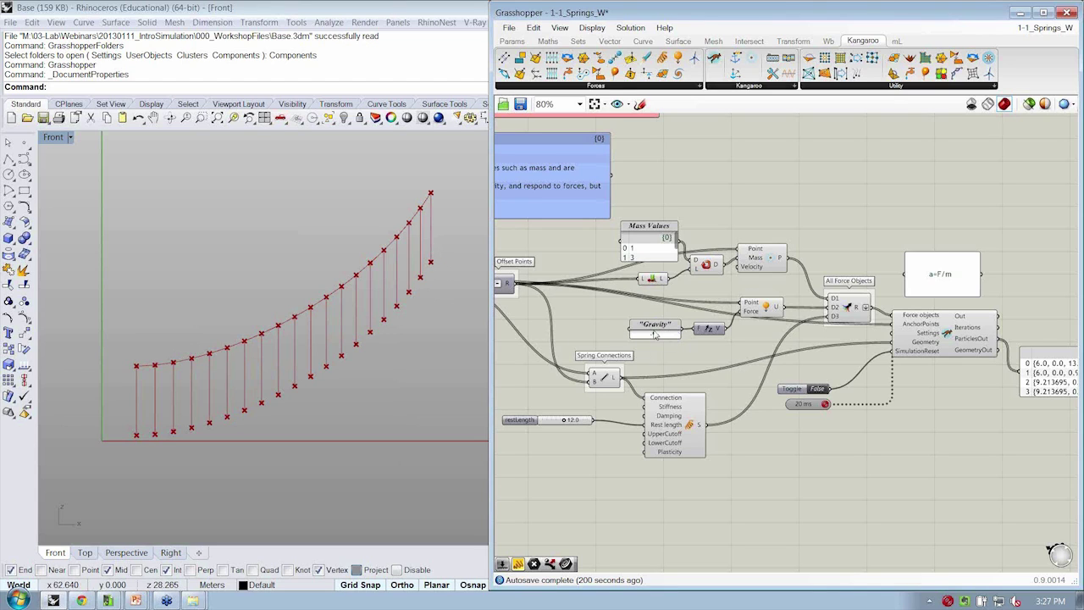
left_click_drag(662, 220, 663, 196)
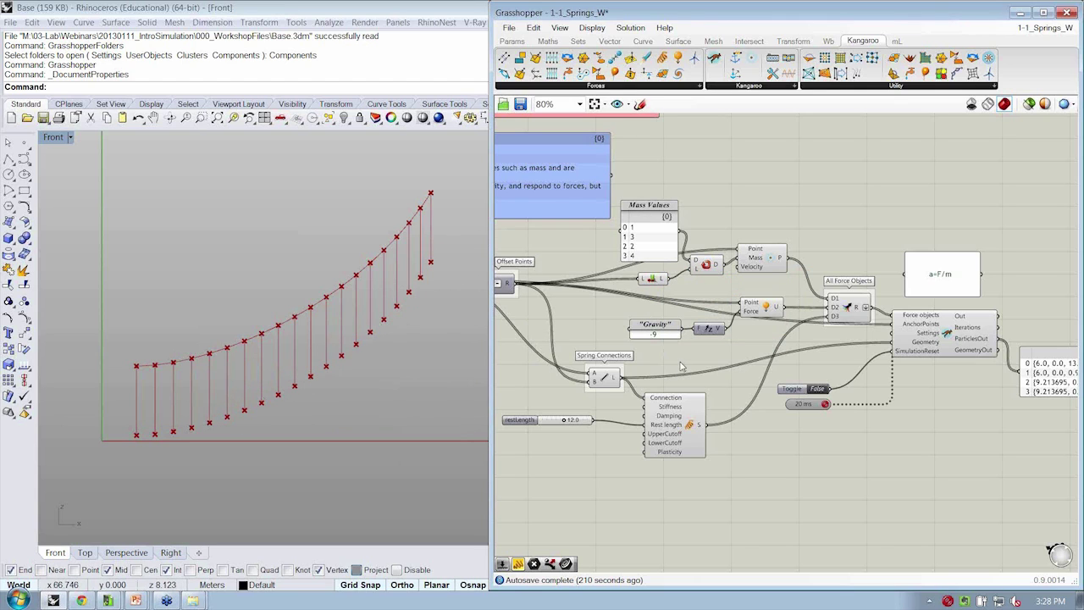
Step: Move the reset toggle and 20 ms timer closer to the KangarooPhysics component, and shift the Spring Connections line component slightly upward
right_click_drag(828, 355, 788, 352)
left_click_drag(796, 430, 796, 368)
right_click_drag(780, 409, 810, 412)
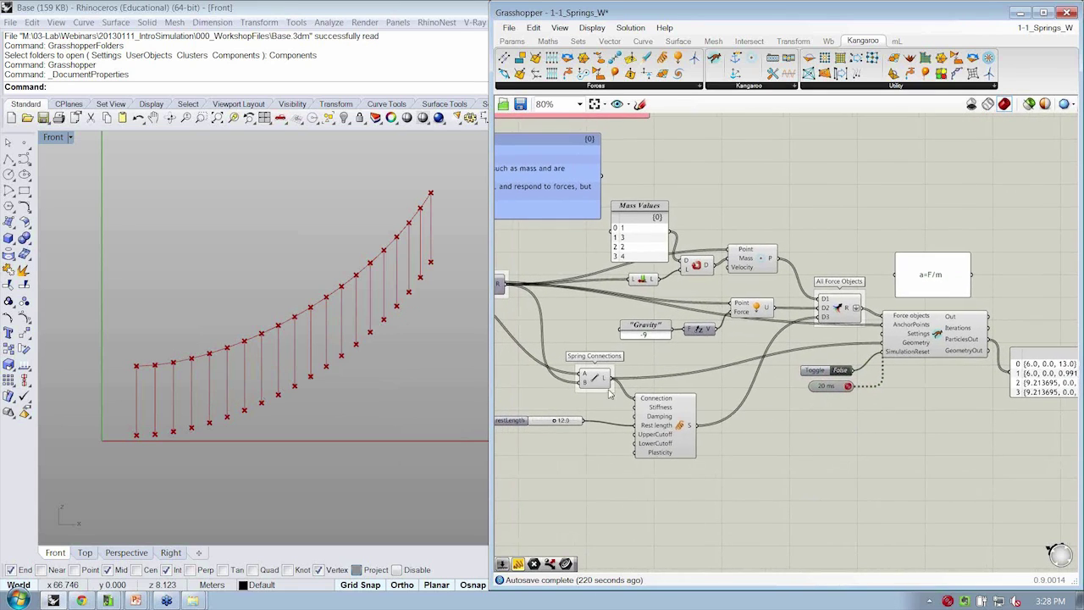
left_click(593, 374)
left_click_drag(593, 374, 591, 372)
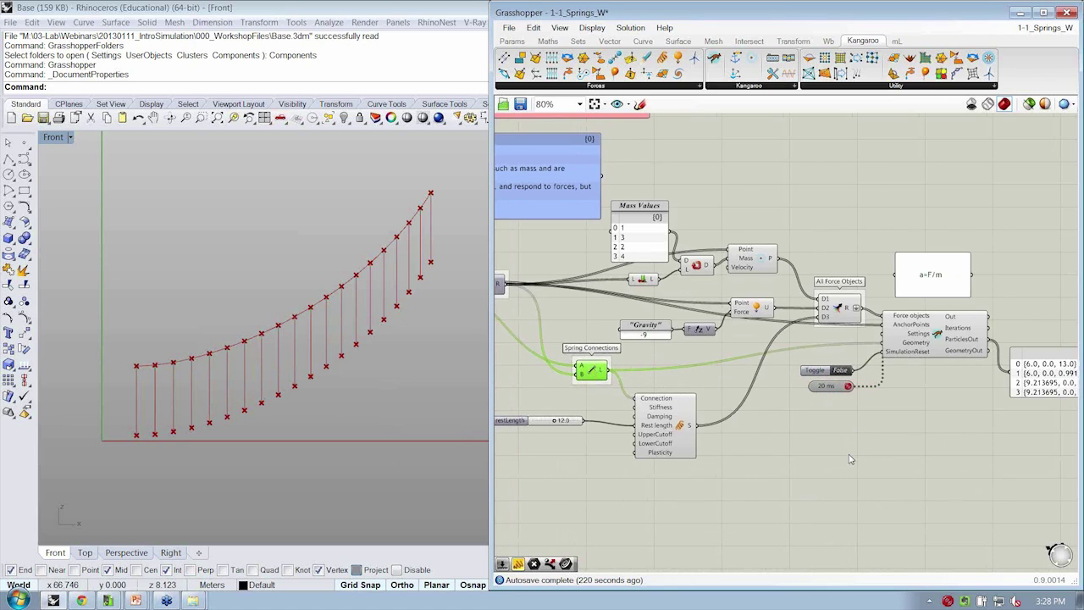
Step: Deselect the components and save the tidied spring definition
left_click(851, 459)
right_click_drag(864, 455, 875, 458)
key("ctrl+s")
scroll(834, 434, "down", 5)
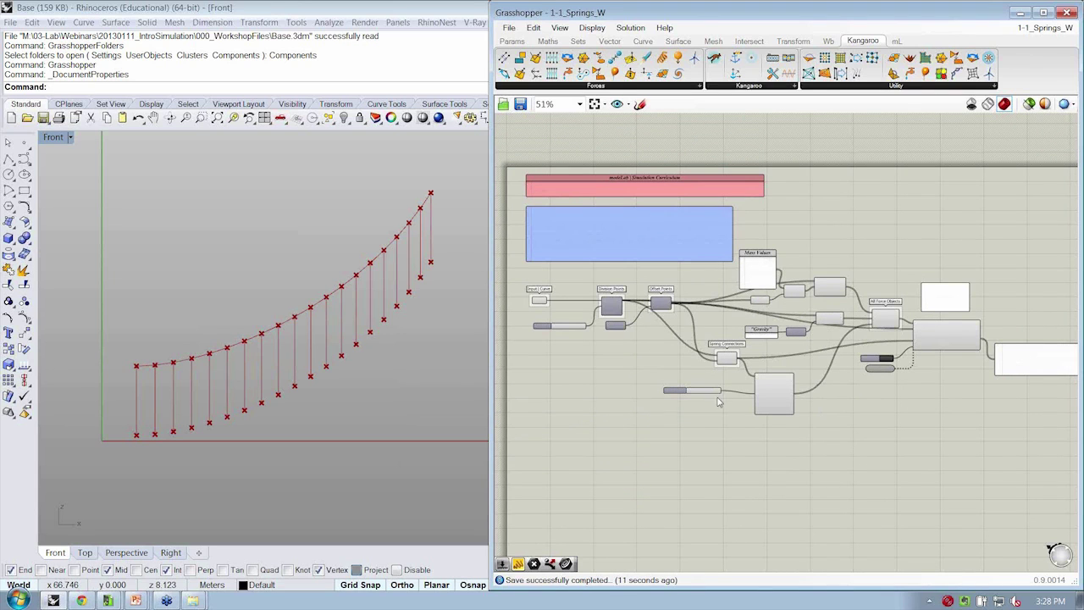
Step: Move the ParticlesOut coordinate panel up beside the a=F/m note
scroll(851, 397, "up", 5)
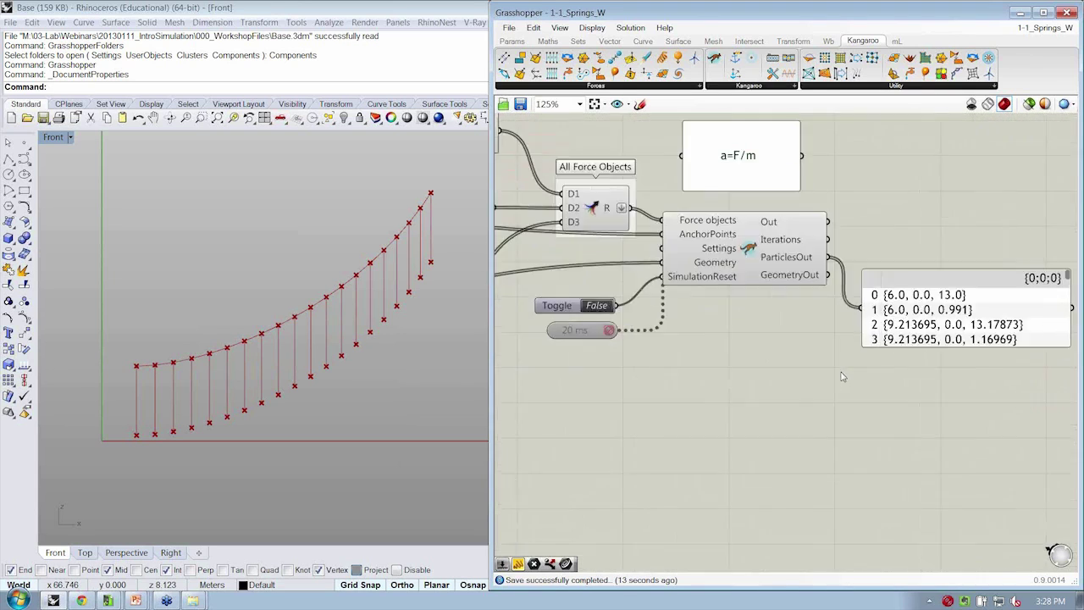
right_click_drag(855, 343, 795, 345)
left_click_drag(881, 329, 917, 191)
left_click(937, 314)
scroll(937, 314, "down", 2)
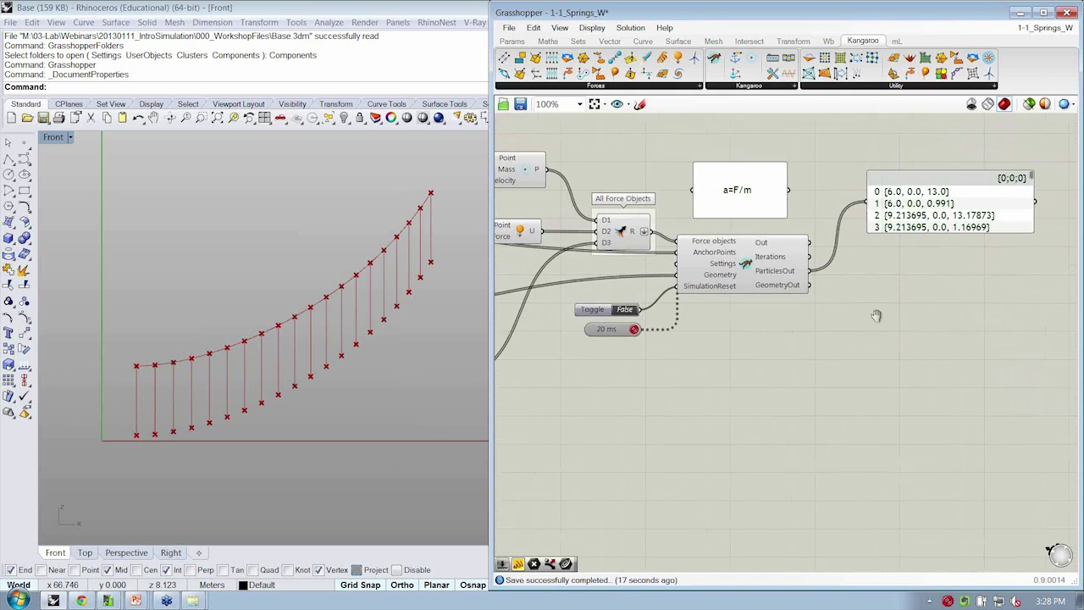
right_click_drag(877, 315, 892, 318)
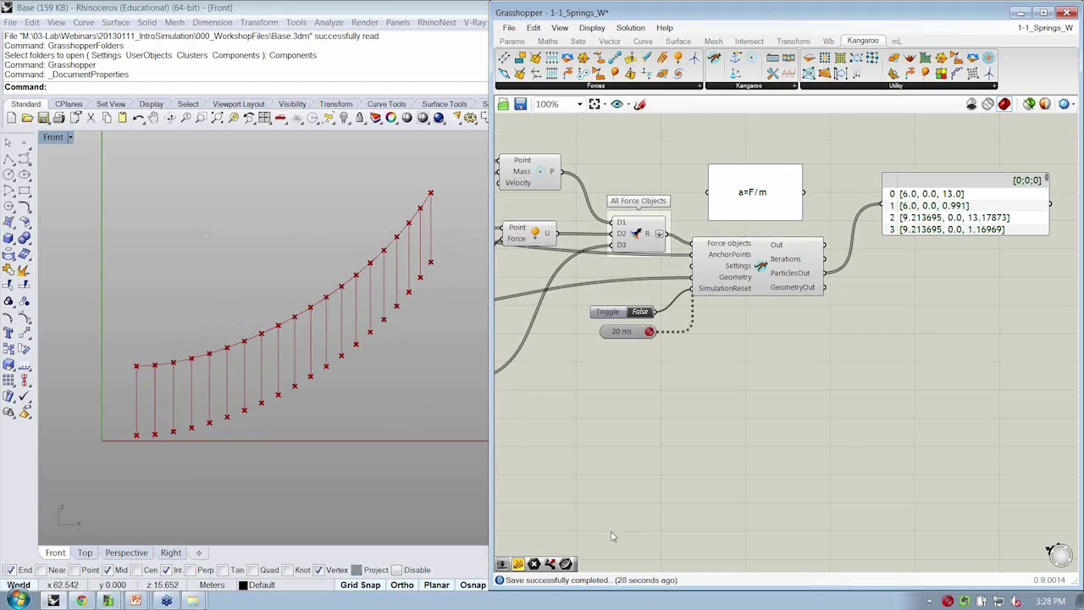
right_click_drag(648, 508, 693, 487)
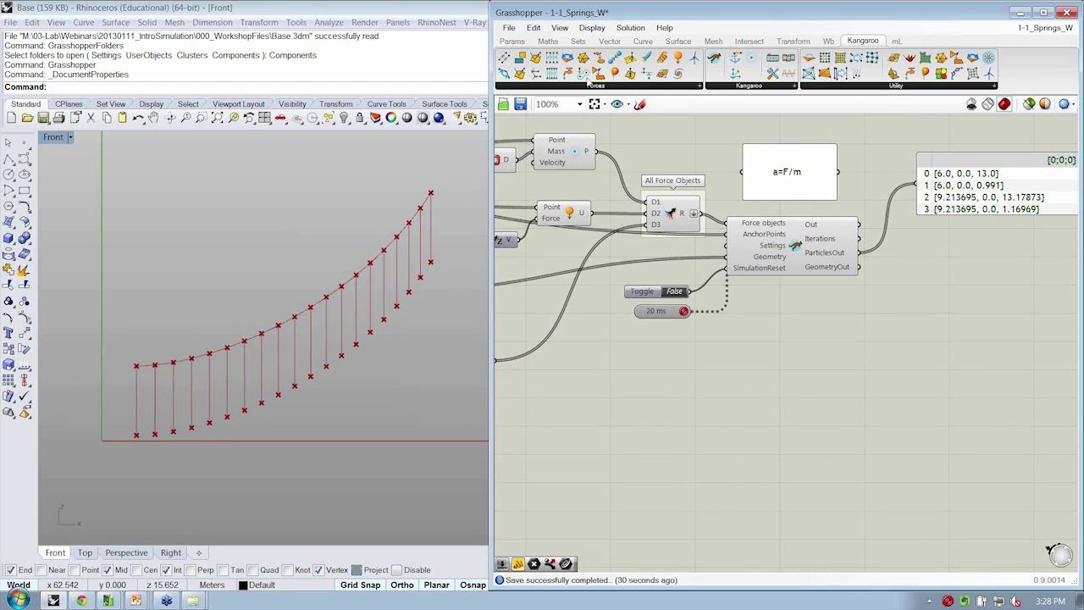
left_click(607, 44)
left_click(525, 87)
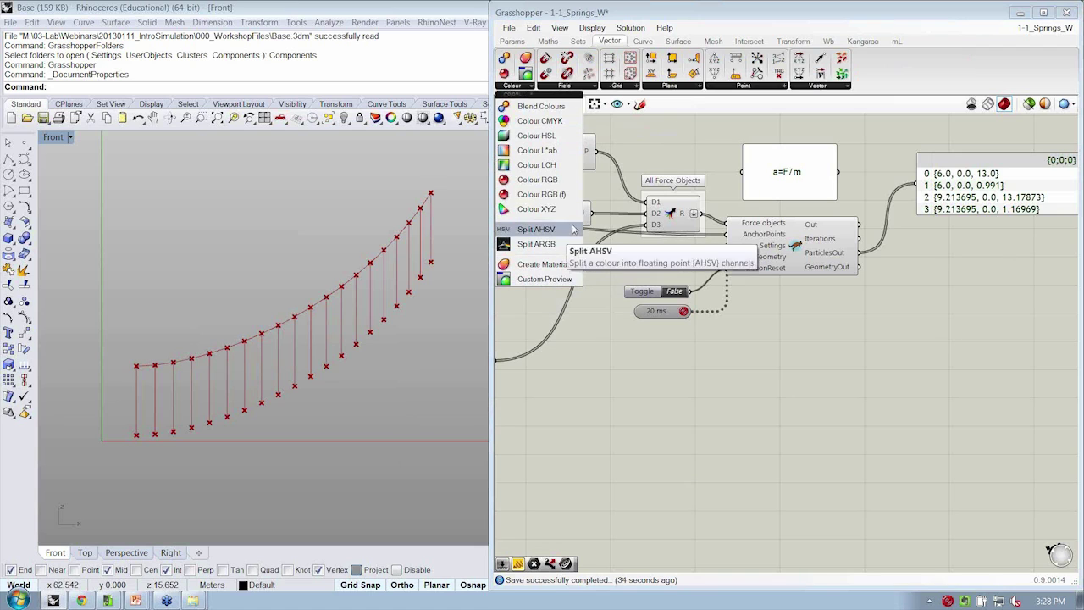
left_click(718, 42)
left_click(612, 88)
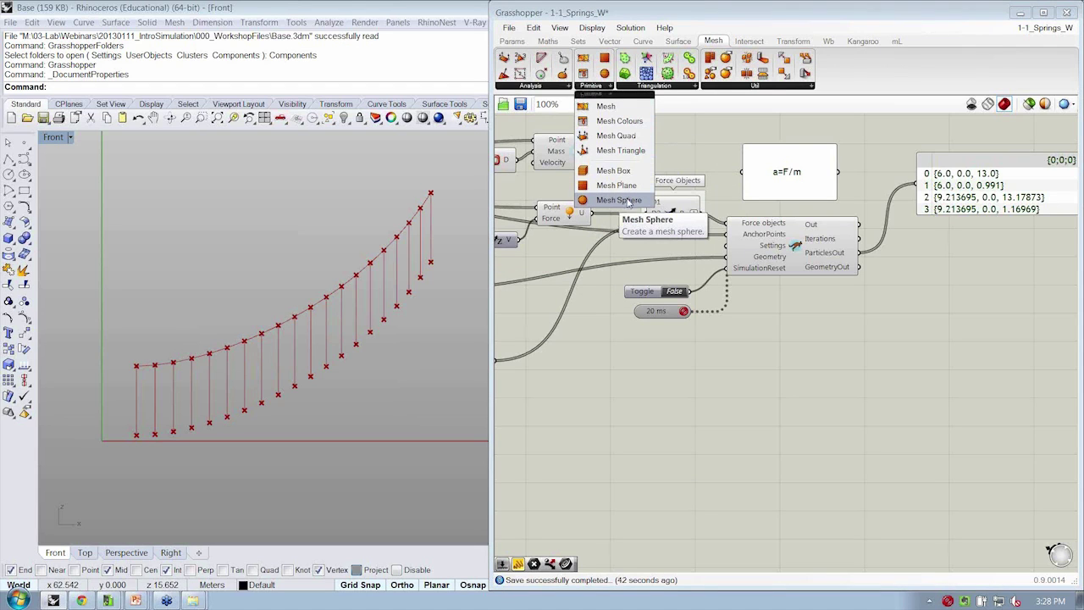
right_click_drag(814, 296, 832, 264)
scroll(851, 292, "down", 1)
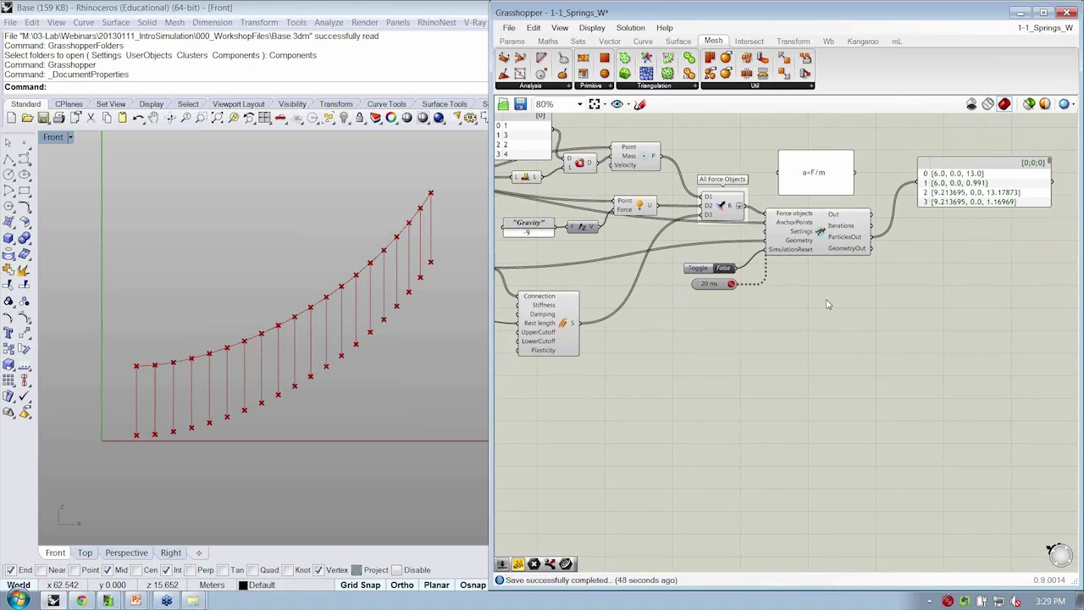
right_click_drag(818, 284, 867, 321)
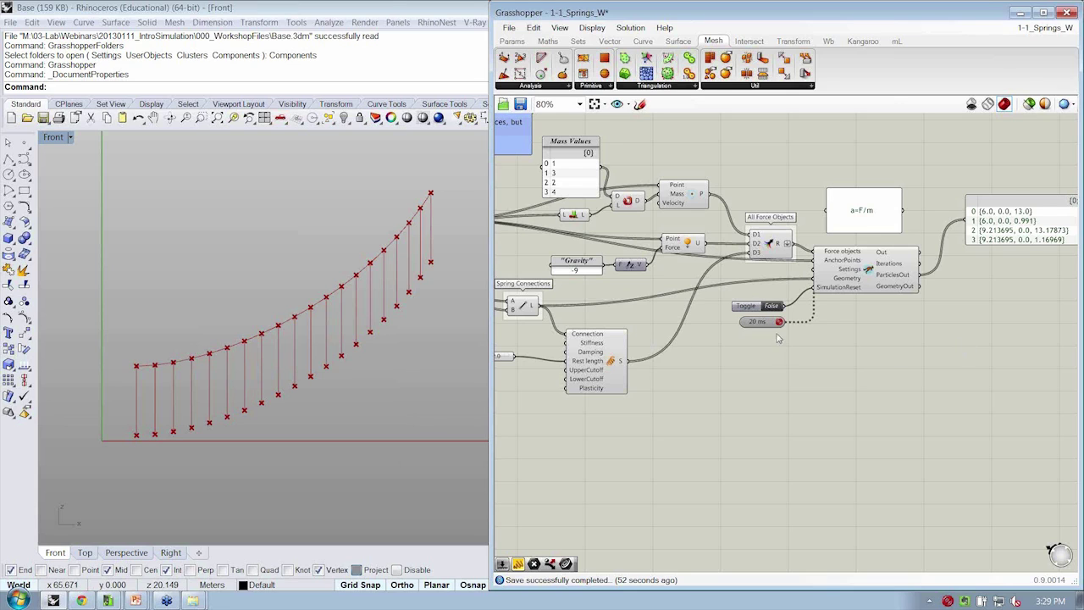
right_click_drag(800, 337, 787, 339)
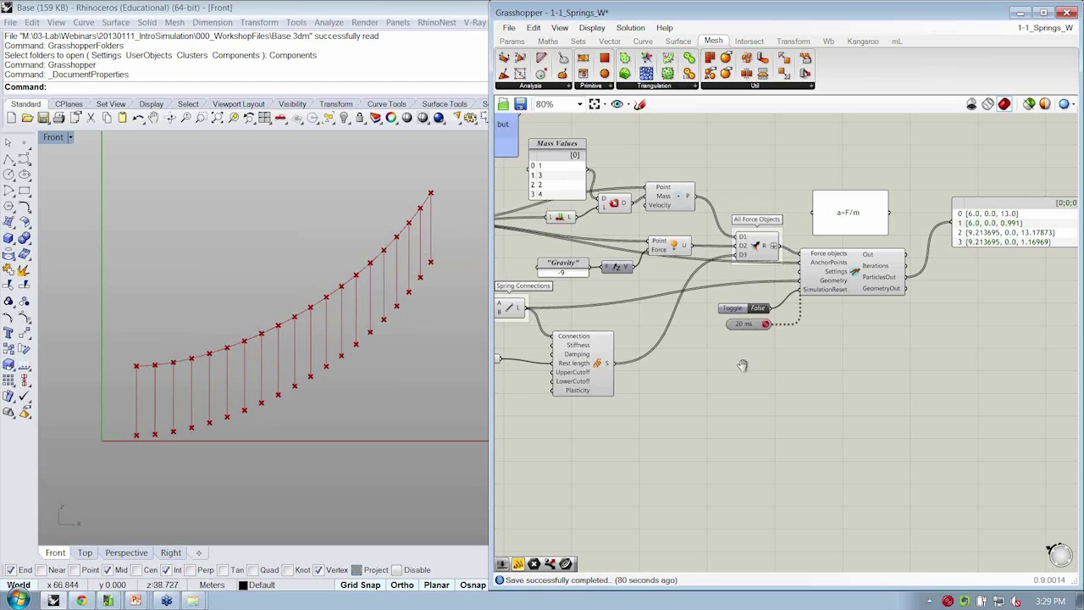
right_click_drag(741, 366, 875, 351)
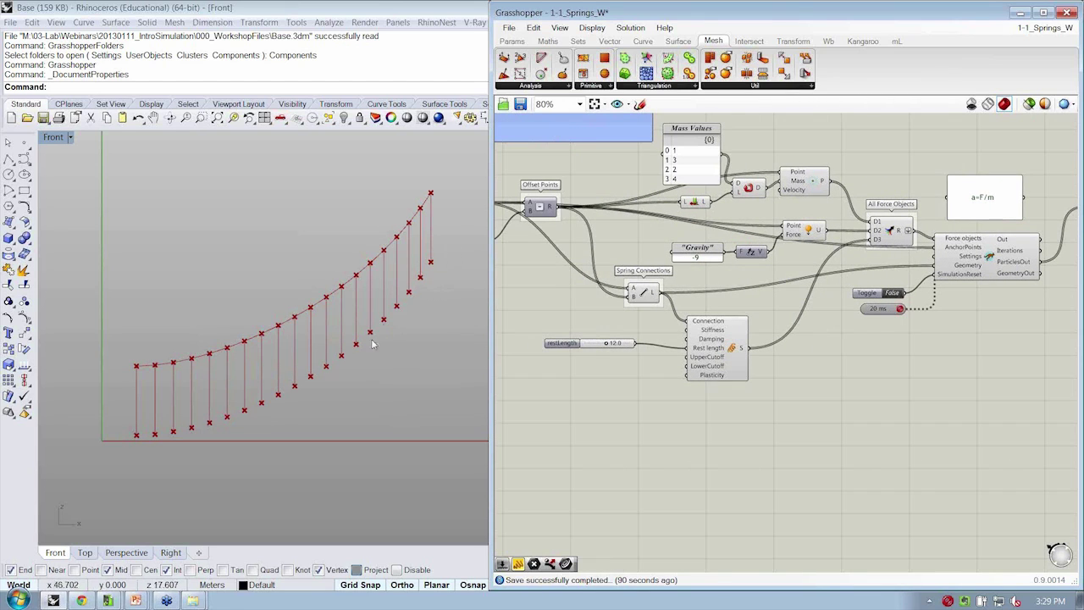
Step: Shift the Springs component slightly upward, place the restLength slider a little lower, and check the Rest length input
left_click_drag(714, 362, 714, 355)
left_click_drag(559, 343, 549, 363)
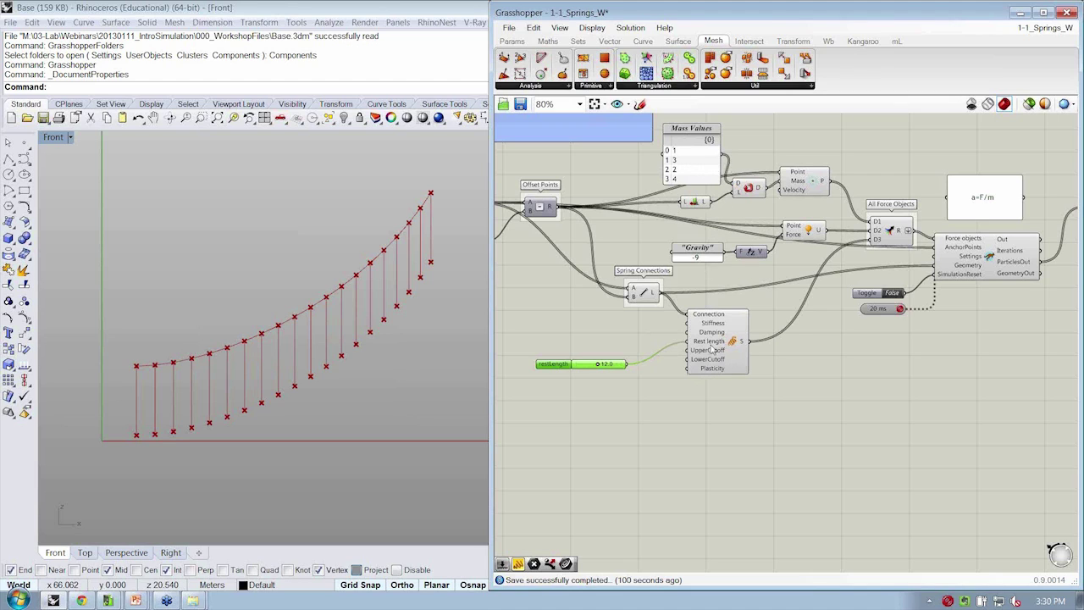
mouse_move(703, 349)
left_click(694, 463)
right_click_drag(805, 417, 785, 427)
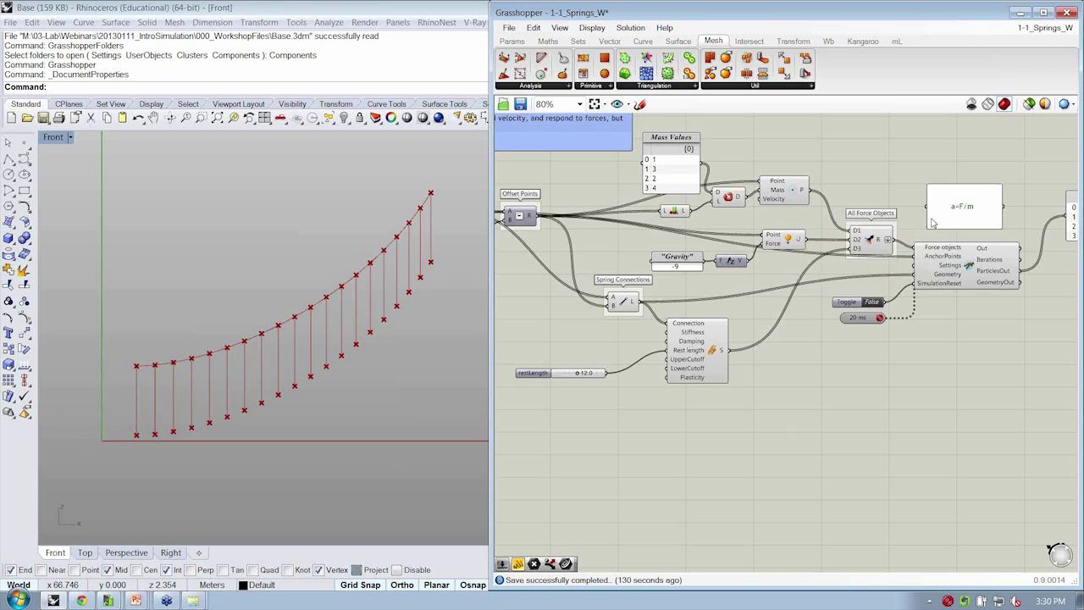
Step: Set the Gravity panel's value to -9.8
scroll(736, 265, "up", 3)
scroll(720, 292, "down", 2)
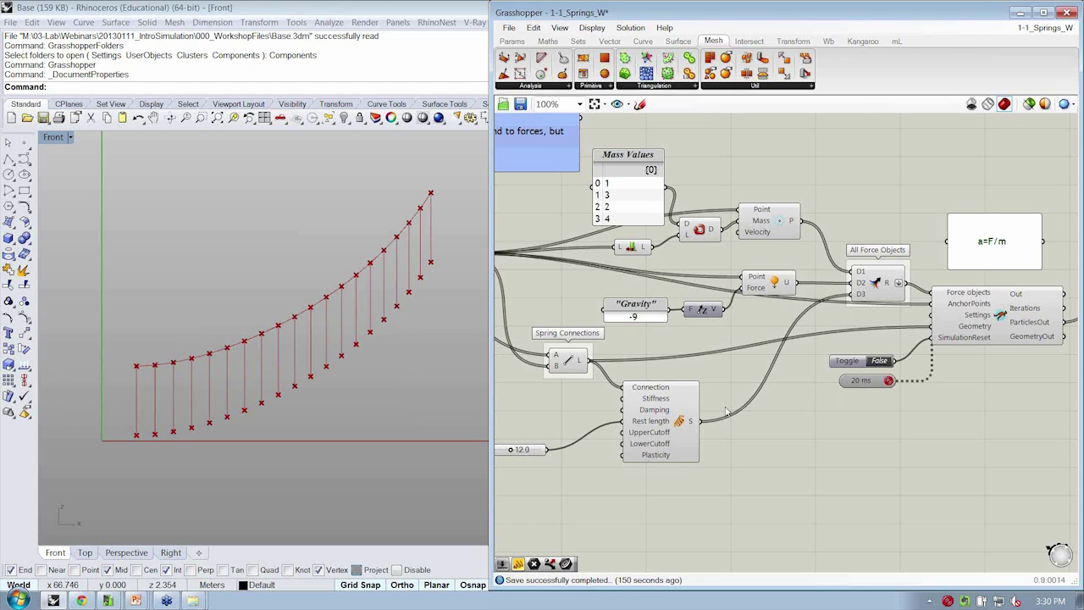
double_click(630, 316)
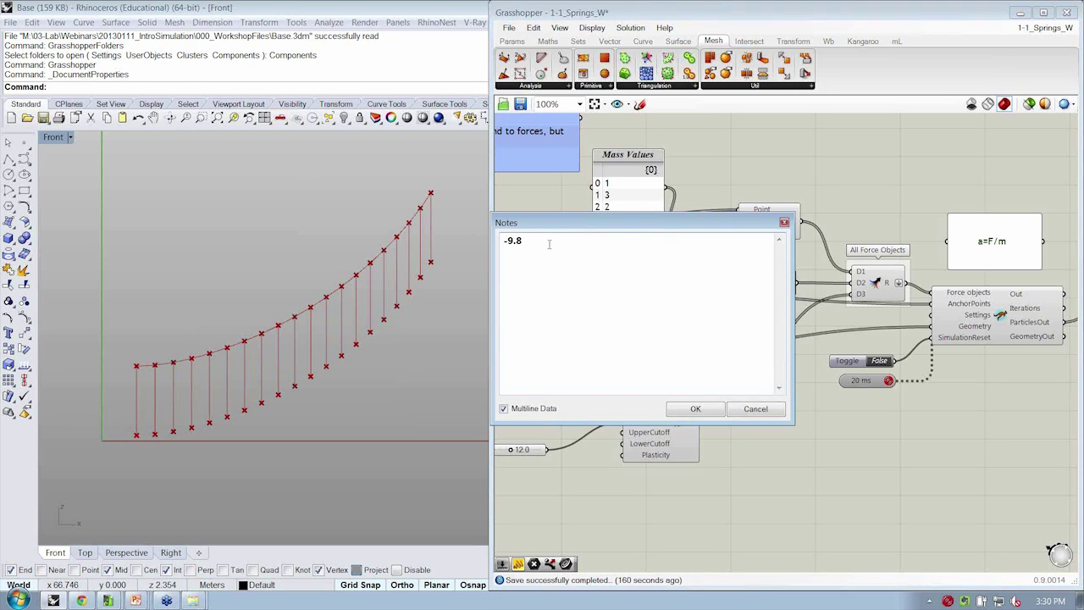
key("ctrl+a")
left_click(696, 410)
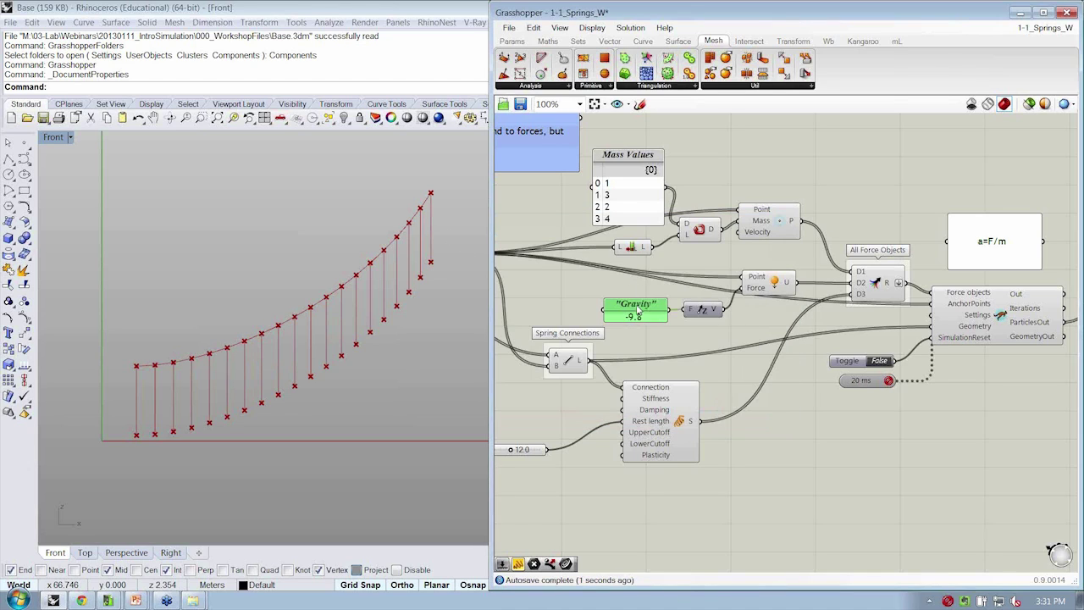
left_click(641, 311)
Step: Enlarge the Mass Values panel upward and save the definition
left_click(616, 165)
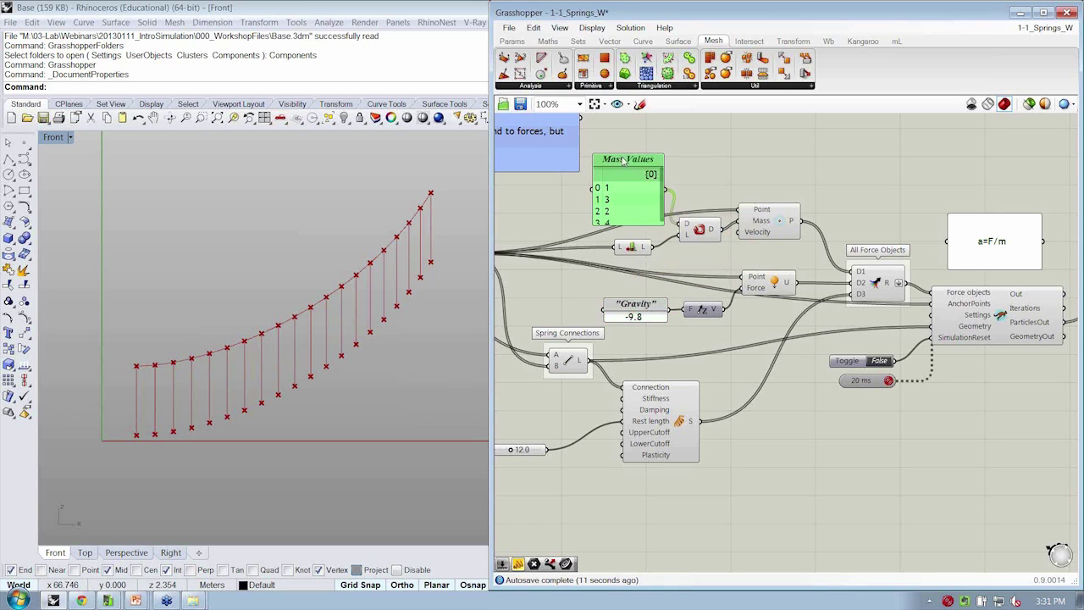
left_click_drag(622, 150, 622, 135)
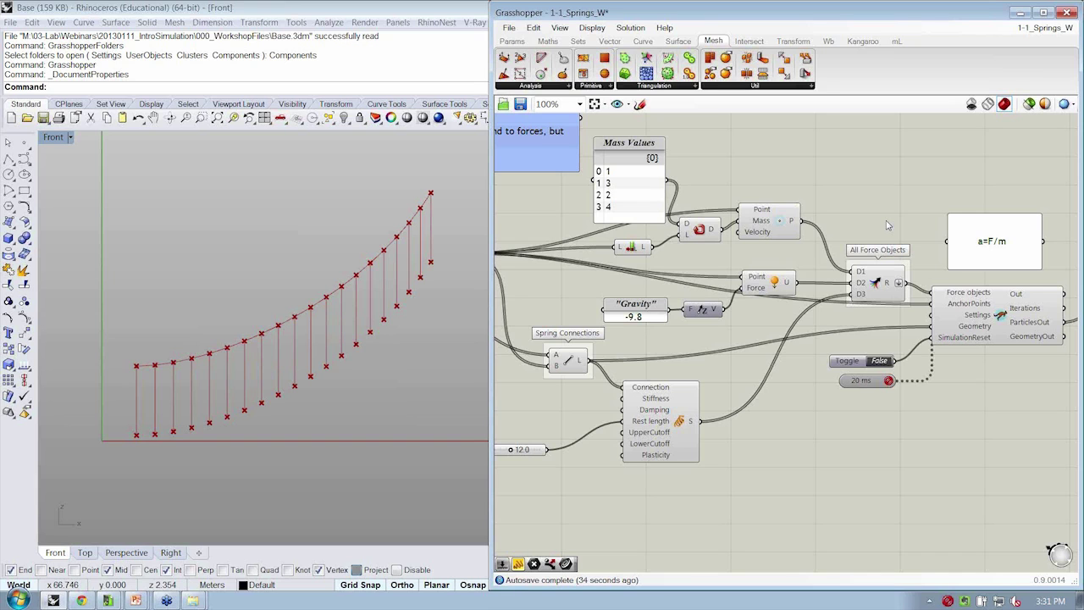
right_click_drag(862, 205, 867, 239)
key("ctrl+s")
scroll(894, 212, "down", 1)
scroll(891, 231, "down", 4)
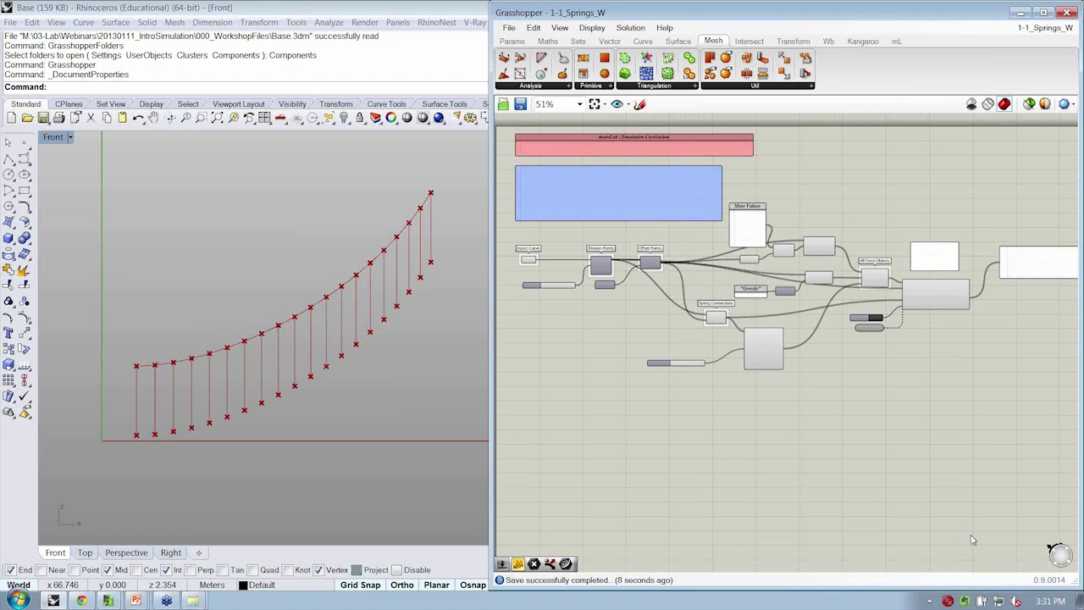
Step: Inspect the Damping and Rest length inputs of the Springs component
scroll(806, 509, "up", 4)
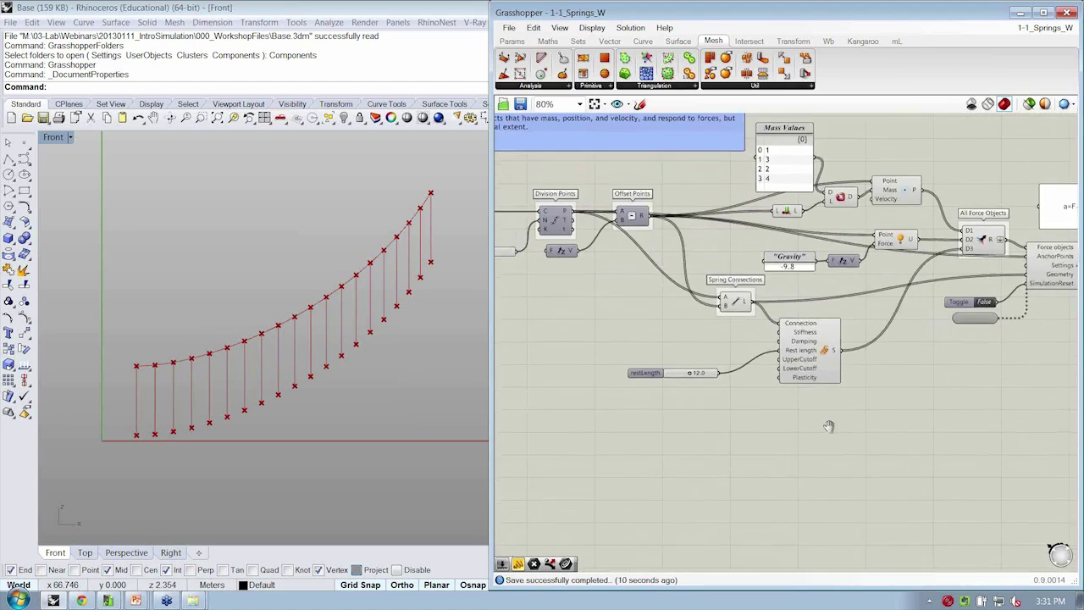
right_click_drag(880, 437, 850, 433)
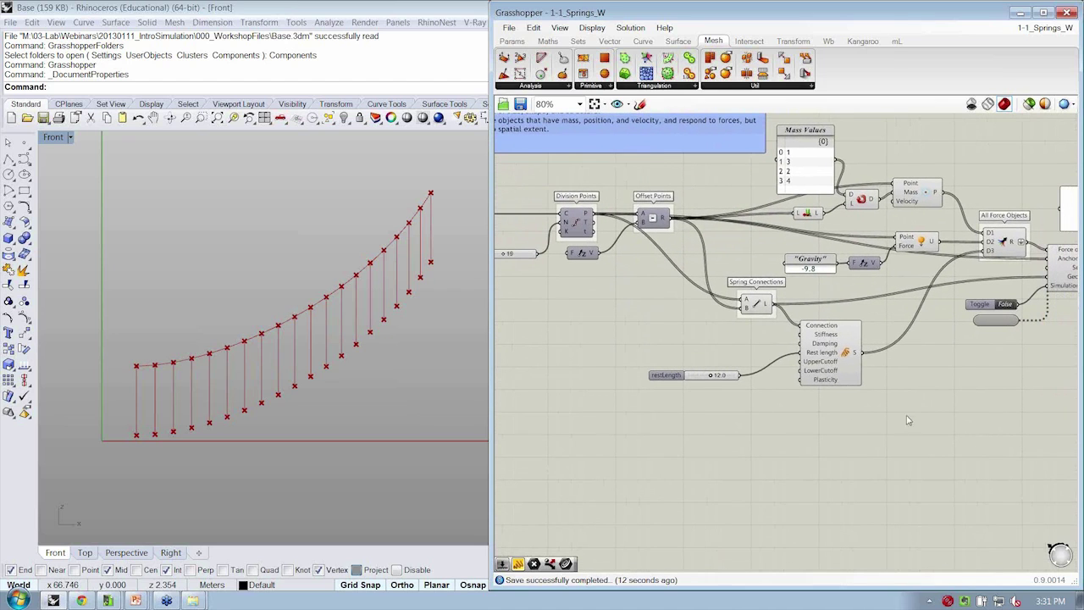
scroll(837, 346, "up", 5)
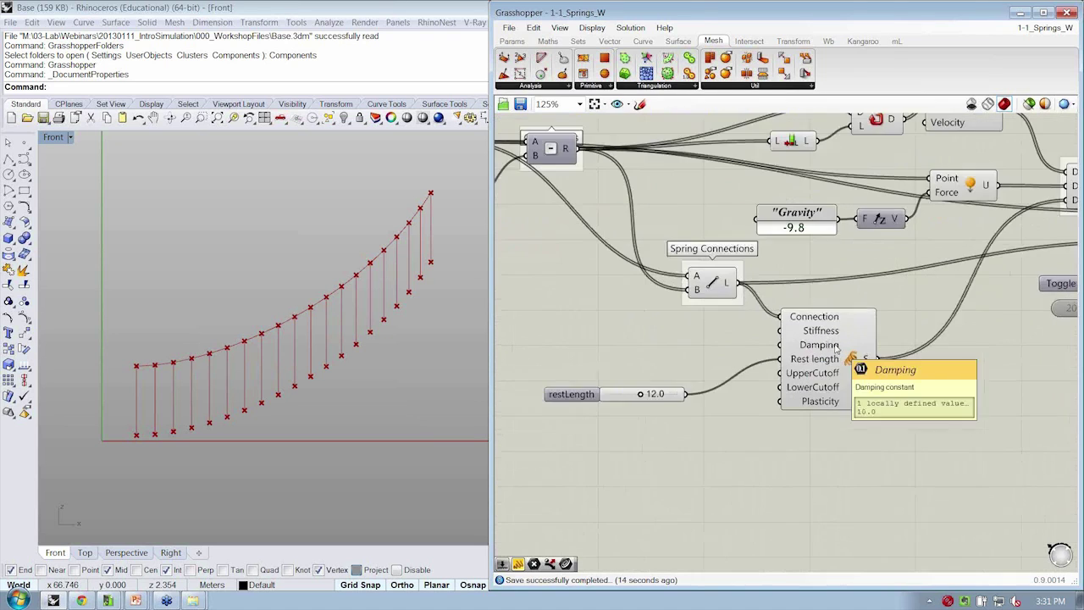
mouse_move(863, 402)
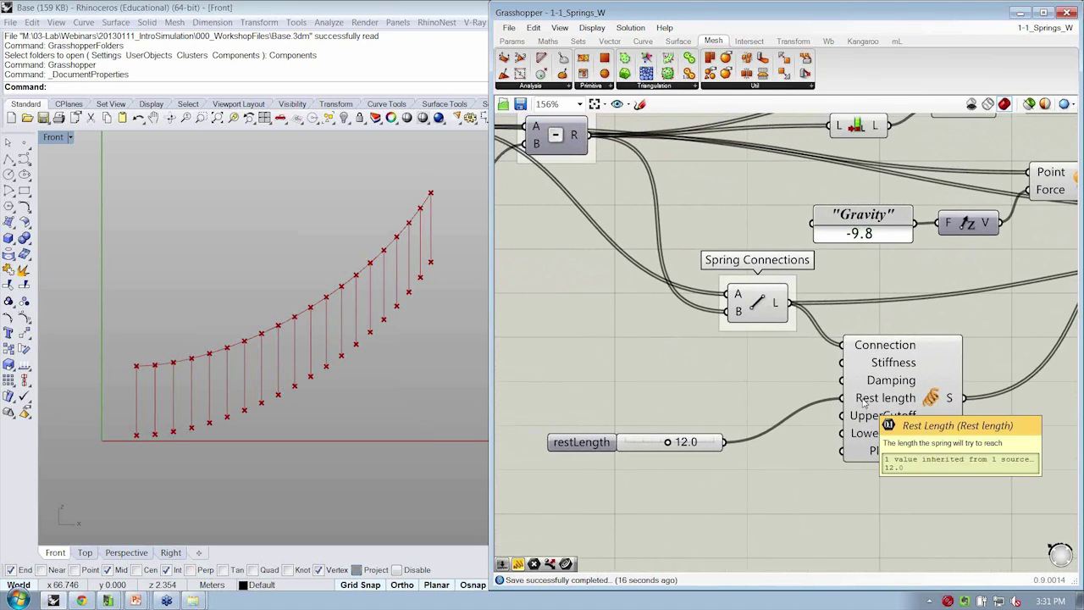
right_click_drag(873, 311, 842, 305)
left_click_drag(900, 432, 895, 427)
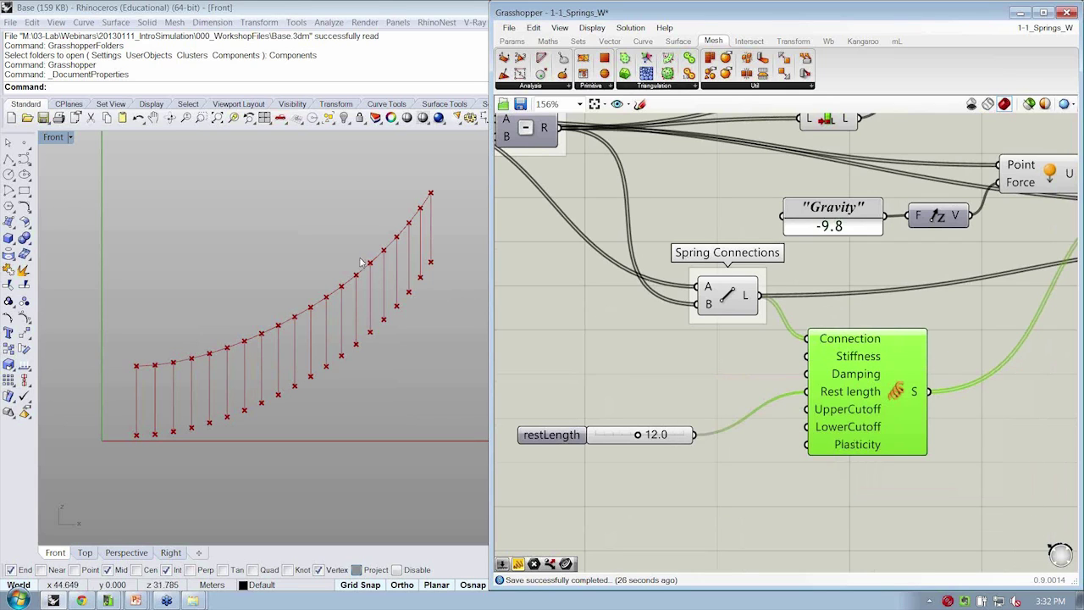
Step: Select the Spring Connections lines and turn off the preview of the KangarooPhysics component
scroll(736, 313, "down", 3)
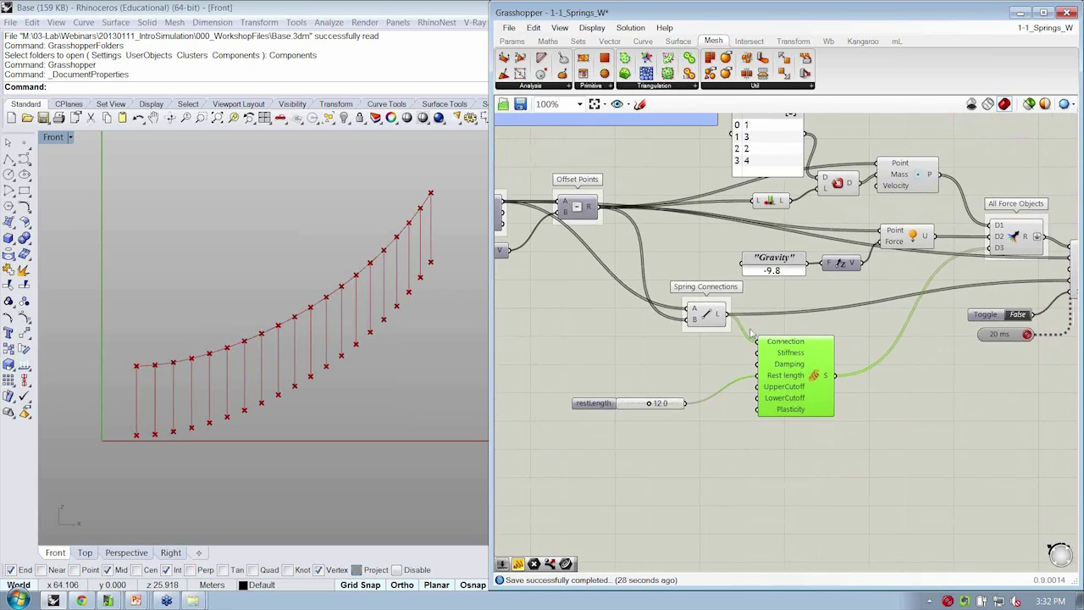
left_click(719, 315)
right_click_drag(998, 267, 666, 244)
right_click(817, 240)
left_click(839, 266)
right_click_drag(634, 304, 779, 309)
left_click(353, 299)
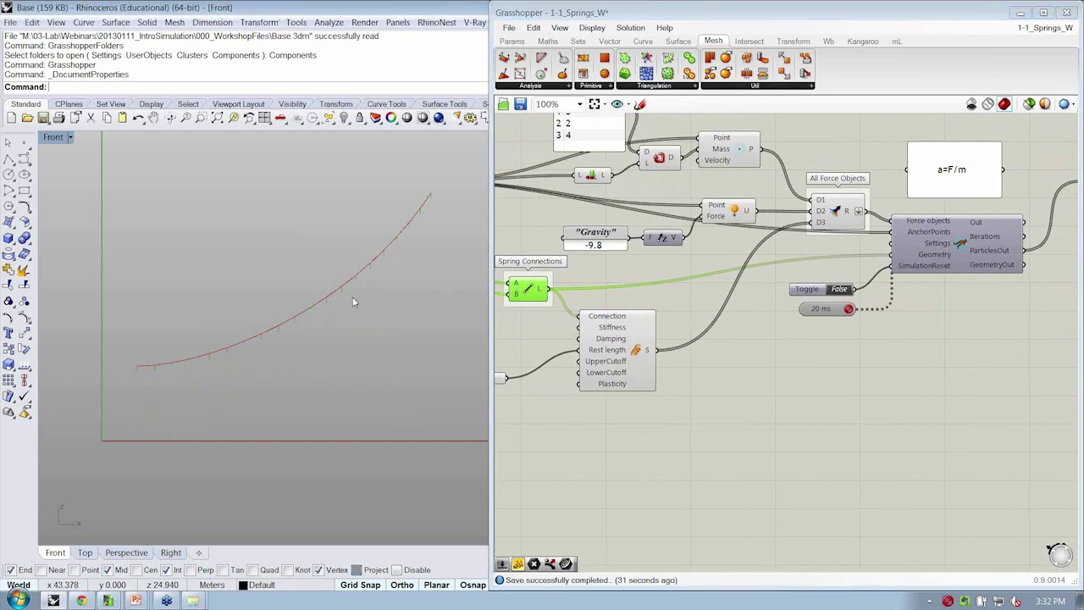
Step: Examine the short initial spring lines up close in the Front viewport, and move the restLength slider nearer the Springs component
scroll(354, 296, "up", 2)
scroll(708, 421, "up", 5)
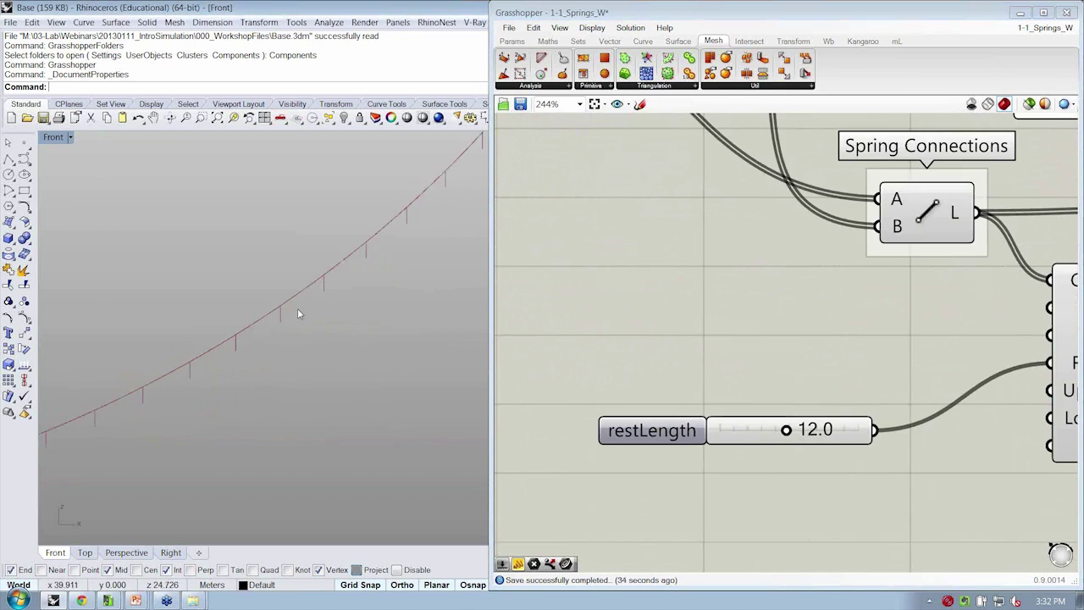
scroll(792, 407, "down", 3)
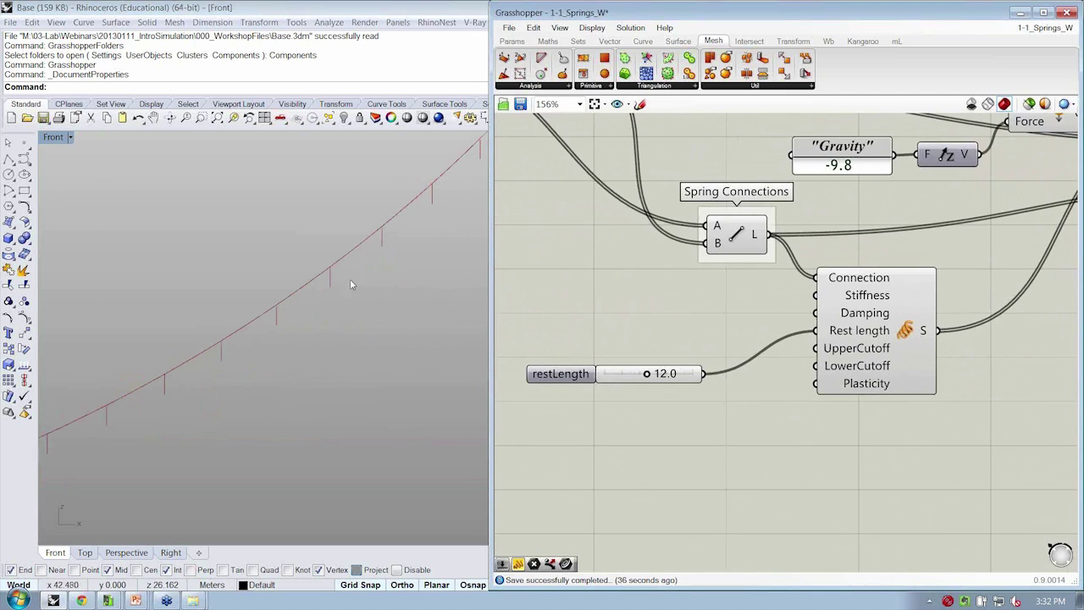
mouse_move(852, 299)
left_click_drag(673, 376, 707, 356)
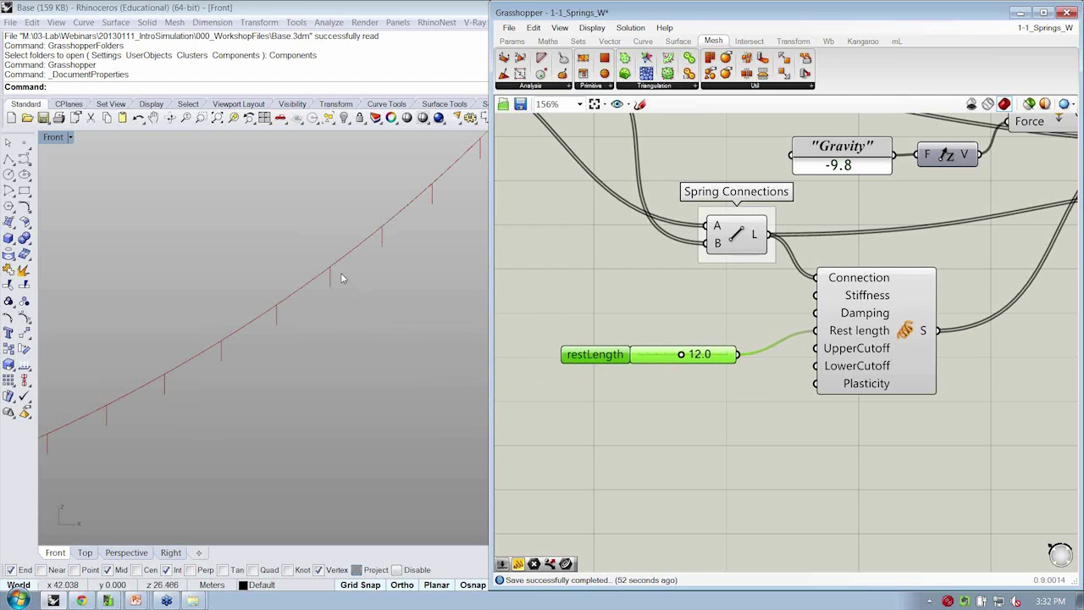
right_click_drag(338, 274, 331, 276)
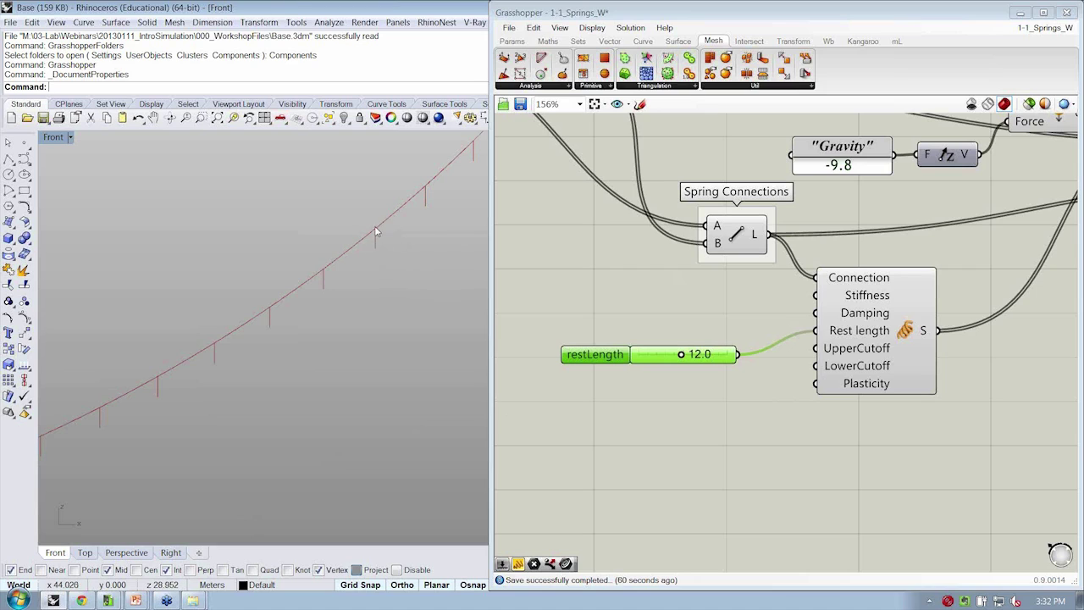
scroll(375, 233, "down", 4)
right_click_drag(375, 233, 345, 212)
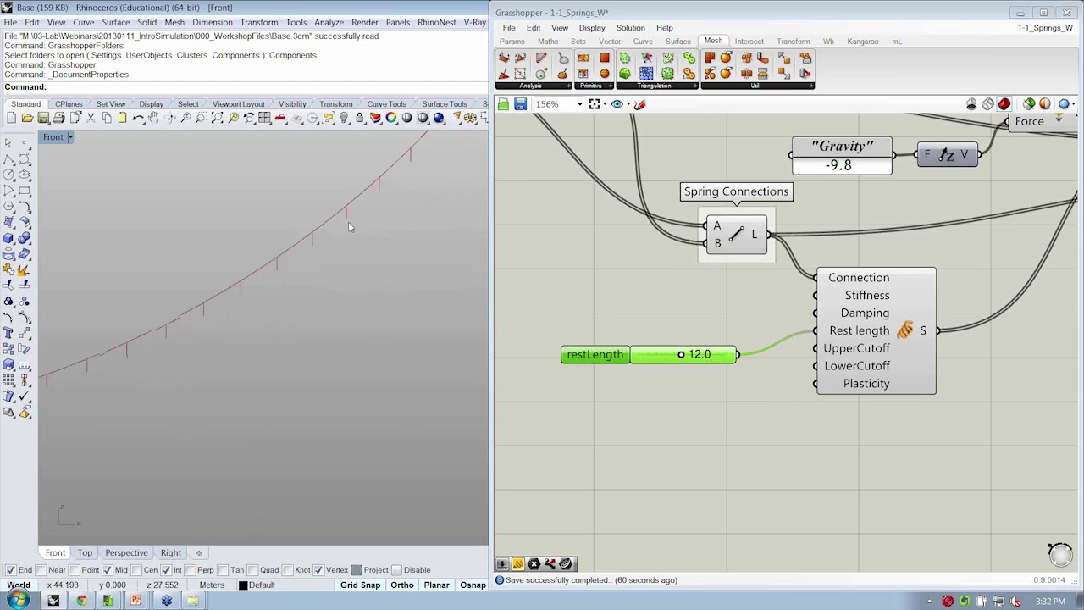
mouse_move(141, 601)
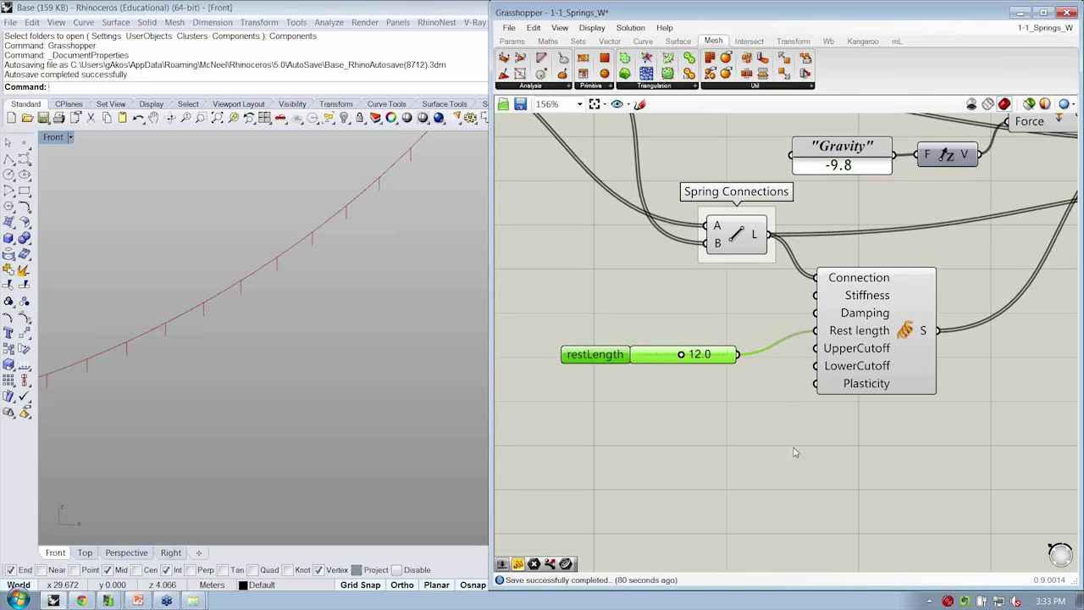
Step: Move the Springs component farther to the right of the restLength slider to free up canvas space
right_click_drag(791, 450, 777, 444)
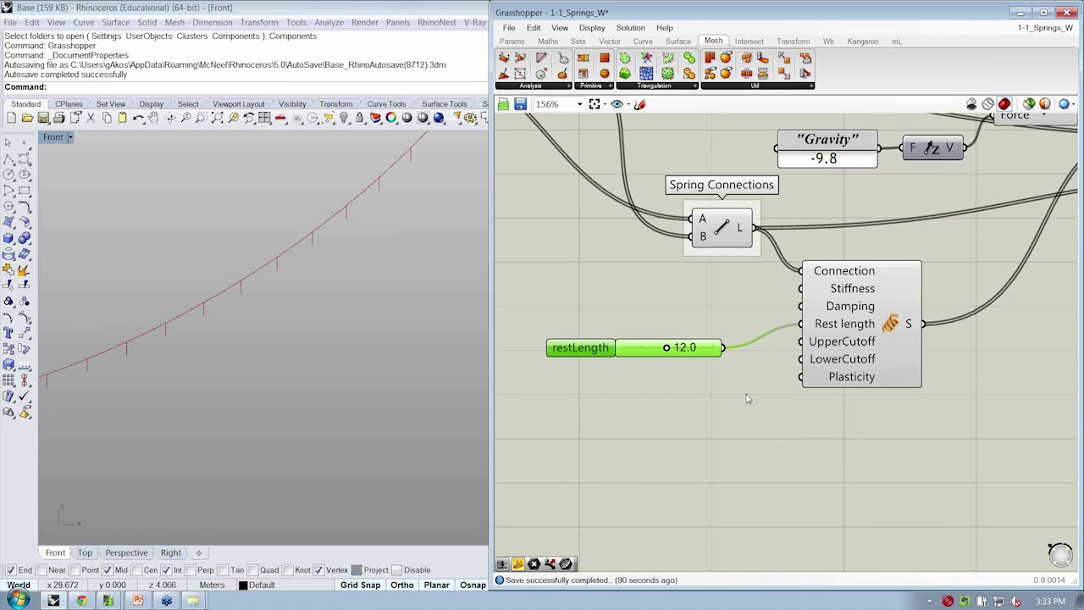
scroll(765, 388, "down", 3)
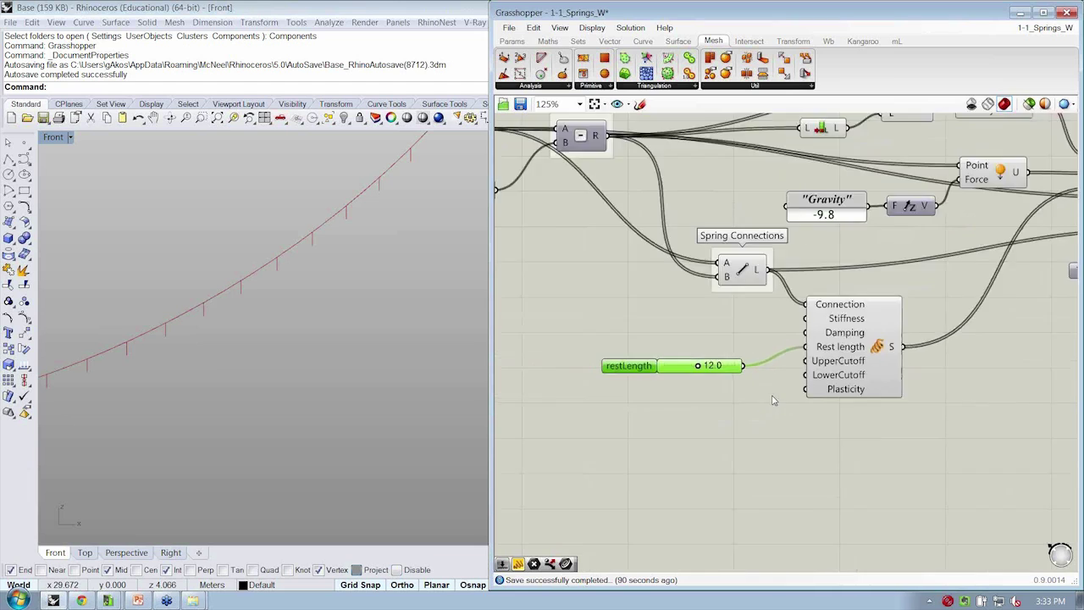
left_click_drag(671, 416, 679, 417)
left_click_drag(875, 240, 766, 157)
right_click_drag(833, 335, 824, 354)
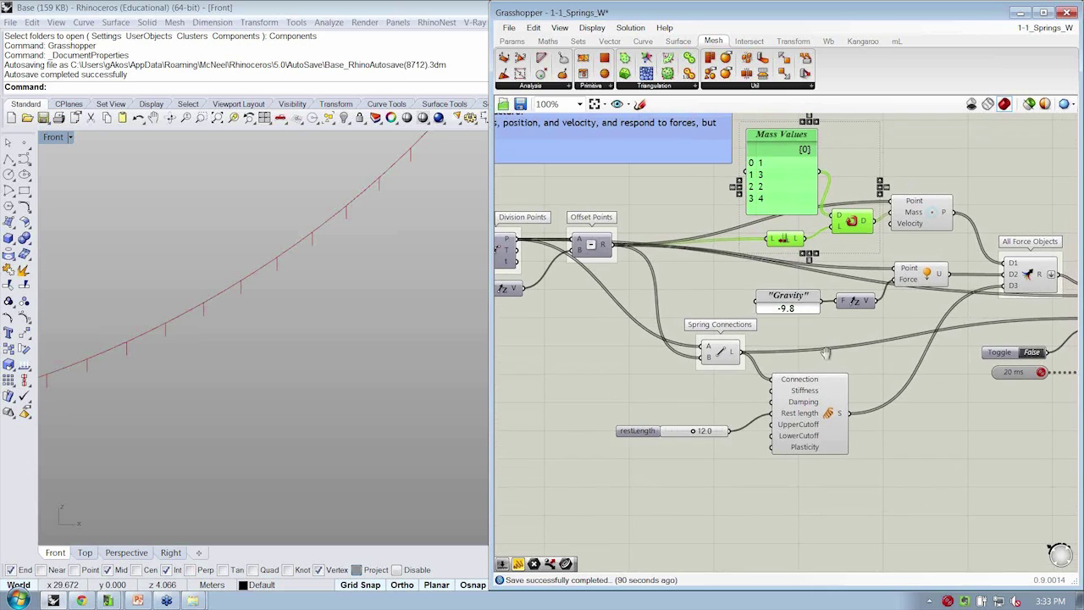
left_click_drag(822, 442, 900, 436)
Step: Duplicate the Mass Values panel with its list length and repeat components below the restLength slider, feeding the copied list length from the Spring Connections lines
left_click_drag(854, 286, 767, 192)
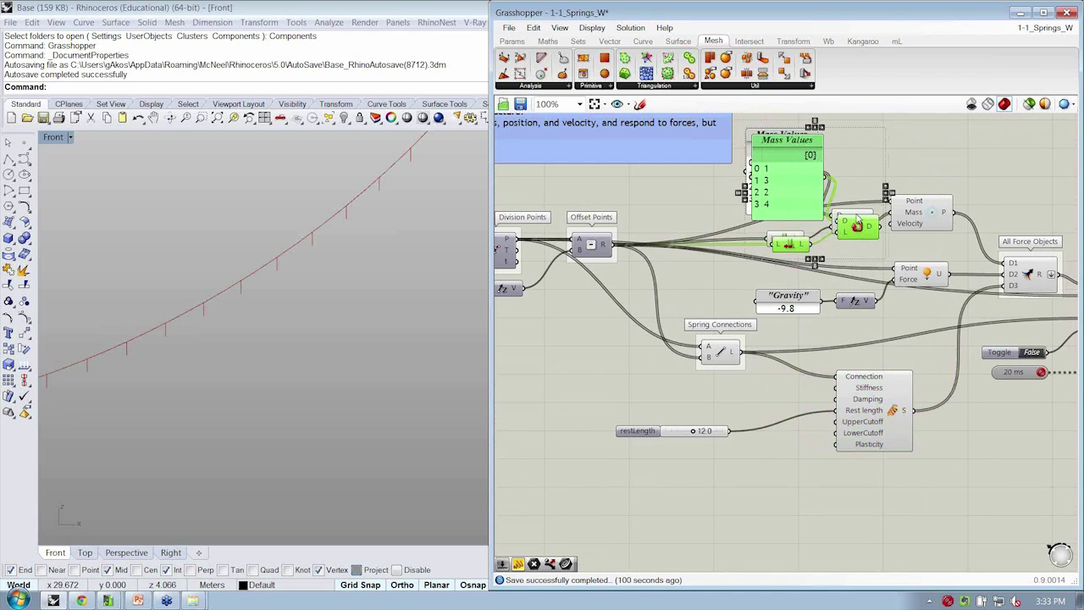
left_click_drag(851, 223, 760, 512, "alt")
left_click(780, 499)
left_click(760, 384)
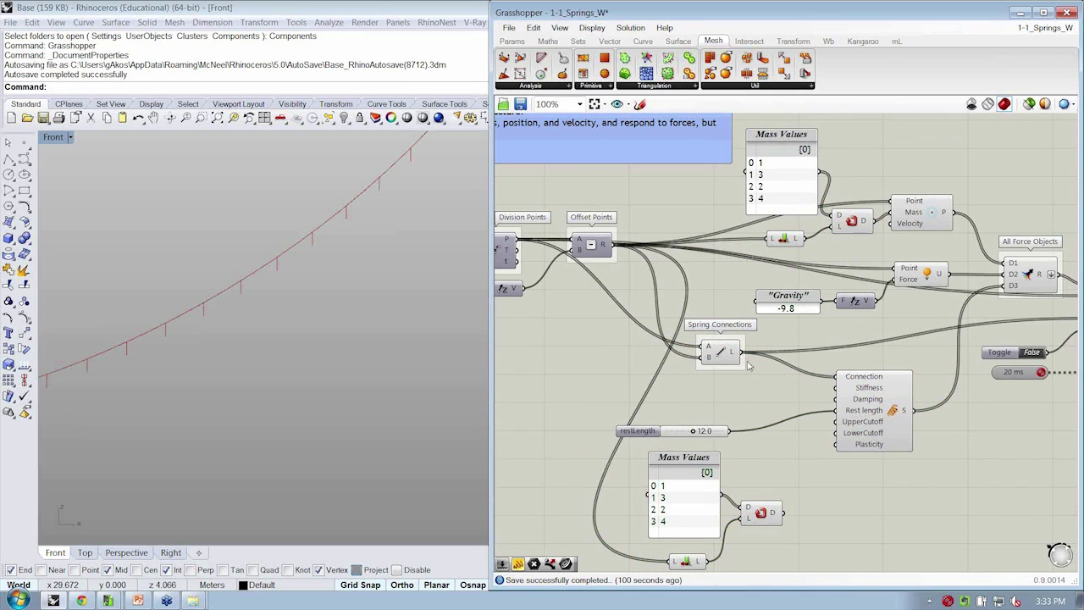
right_click_drag(762, 386, 751, 325)
left_click_drag(729, 291, 660, 501)
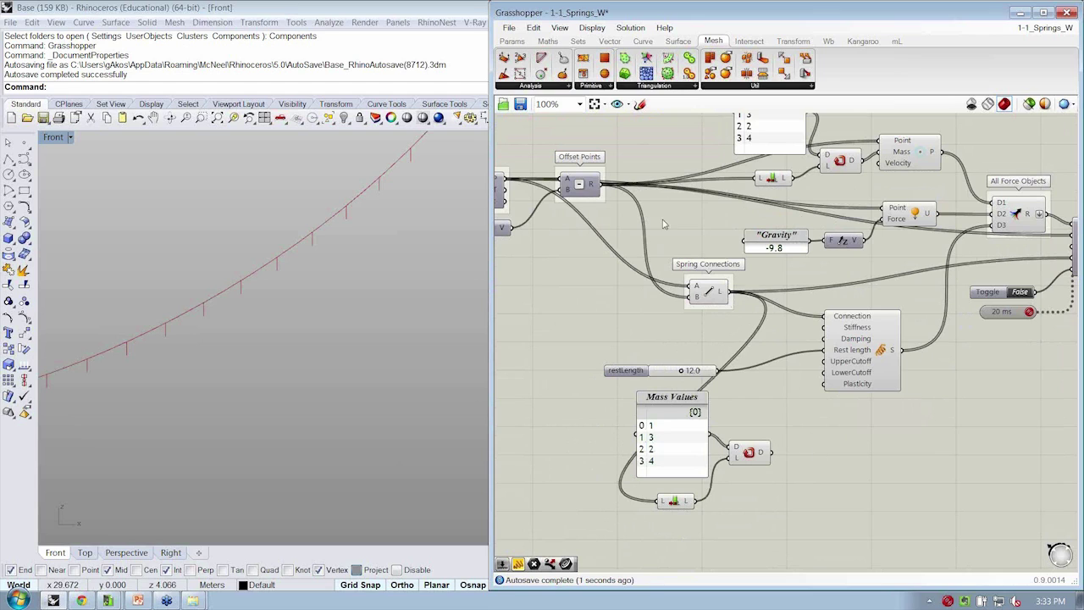
Step: Add a Multiplication component that multiplies restLength by the repeated values and connect its result to the Rest length input of Springs
left_click(548, 41)
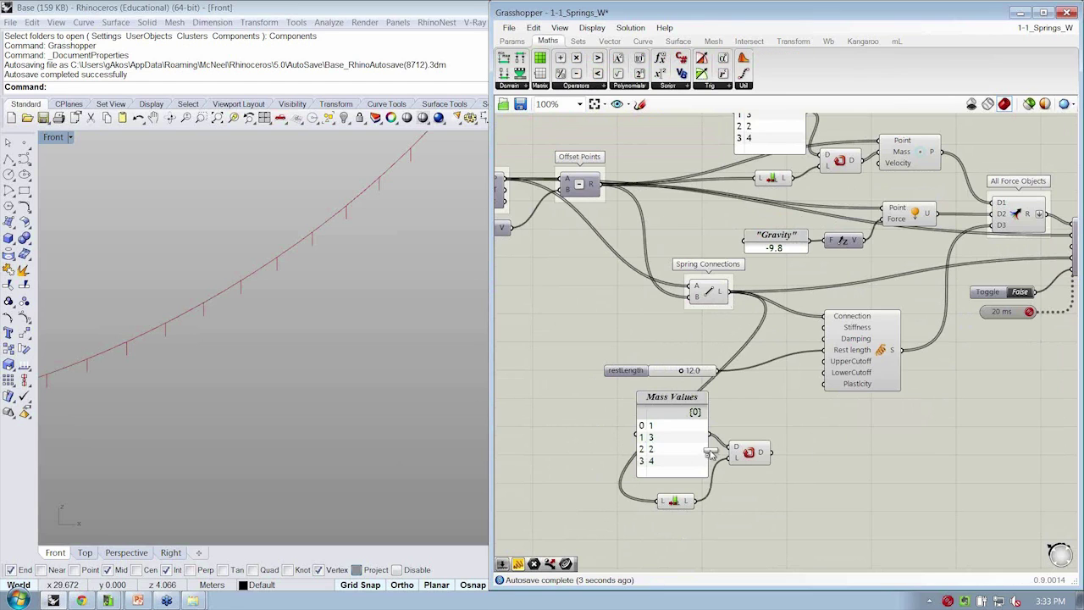
left_click_drag(784, 426, 783, 425)
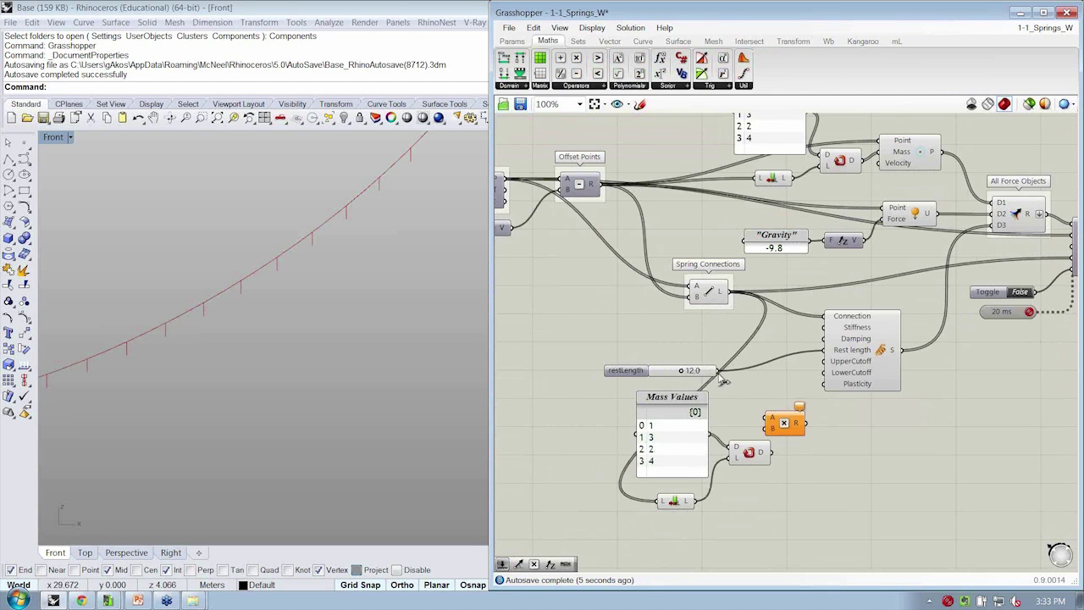
left_click_drag(716, 371, 823, 350)
right_click_drag(767, 402, 769, 402)
left_click_drag(783, 423, 799, 423)
Step: Start the simulation timer, turn on the KangarooPhysics preview, and reset the simulation with the Boolean toggle
scroll(310, 352, "down", 2)
left_click(997, 296)
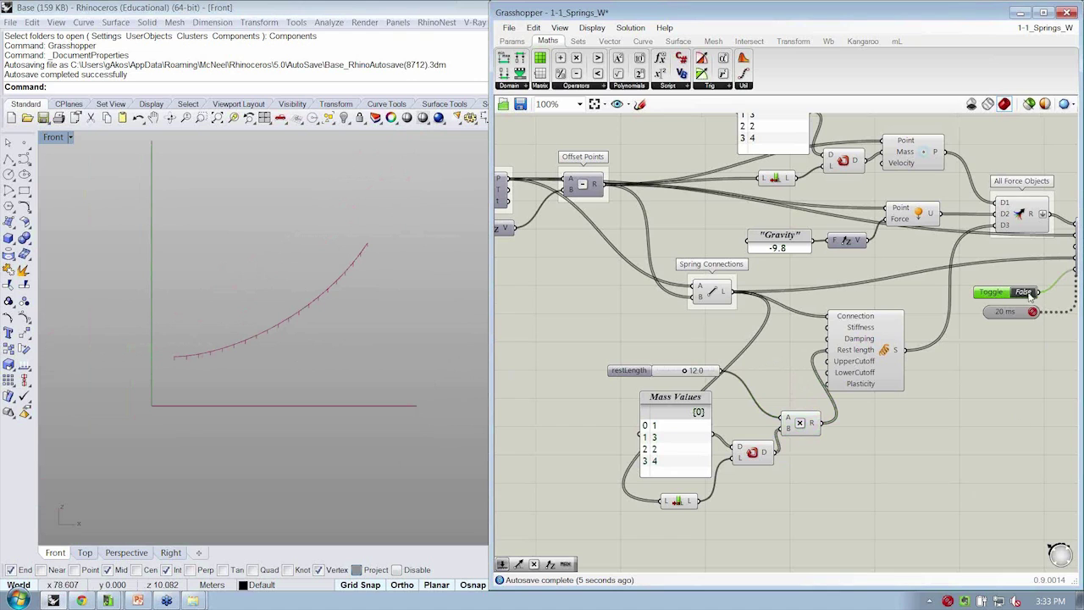
left_click(947, 600)
right_click_drag(925, 413, 741, 387)
right_click(961, 225)
left_click(949, 251)
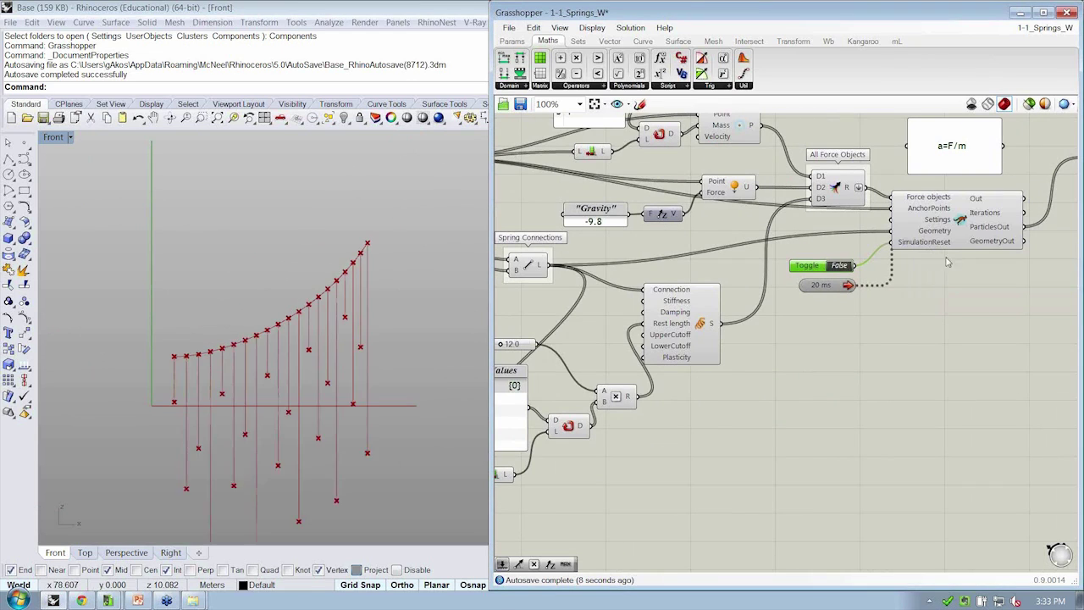
double_click(843, 265)
double_click(843, 266)
Step: Set the restLength slider to 3.1 while the simulation runs, and stop the timer
scroll(452, 241, "down", 2)
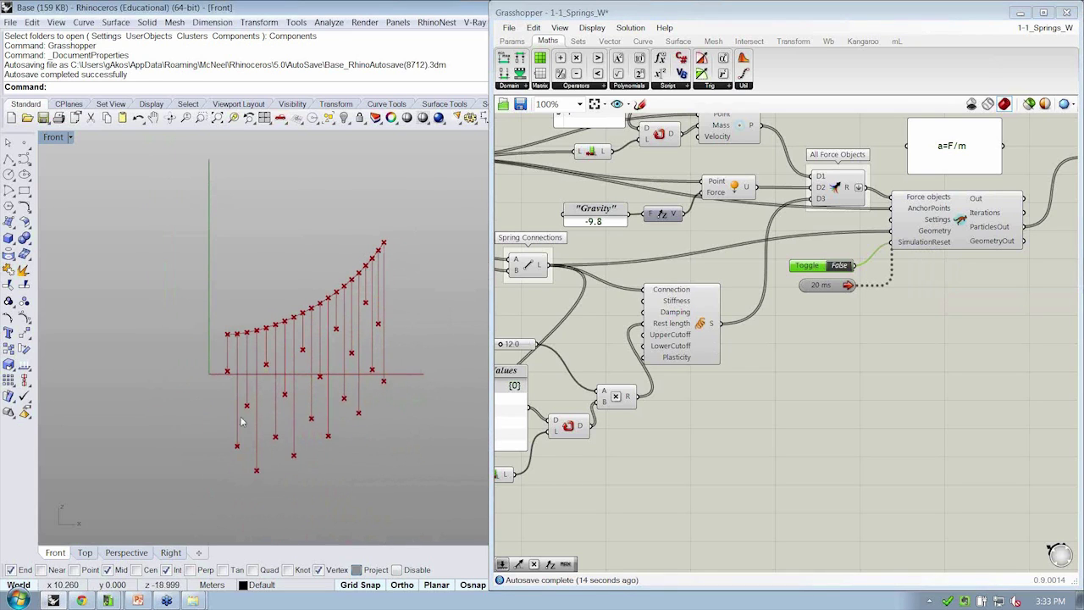
right_click_drag(643, 447, 802, 445)
left_click_drag(662, 343, 631, 351)
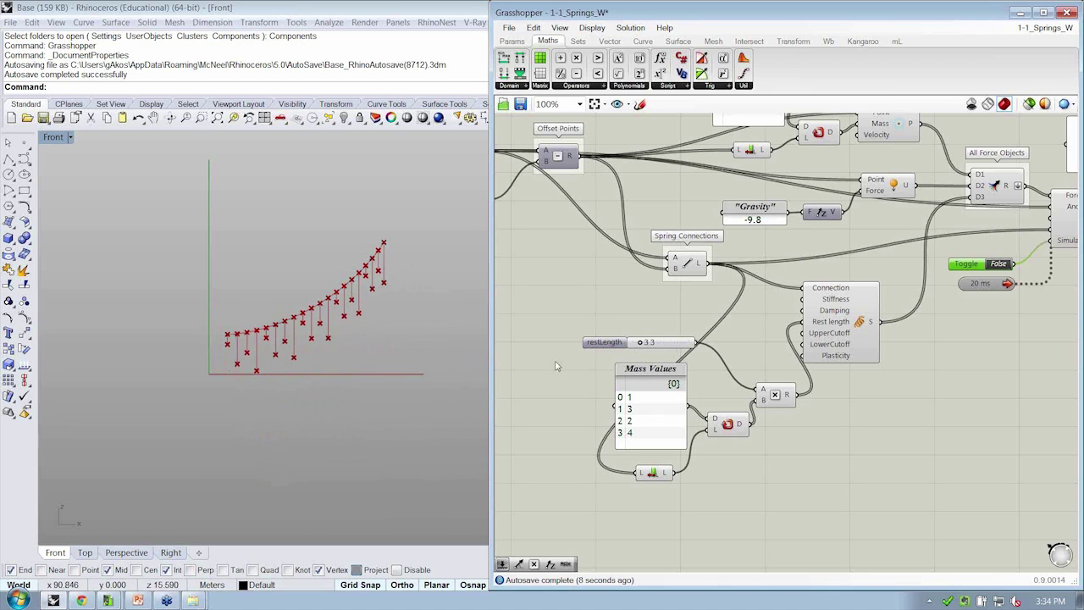
mouse_move(641, 344)
left_mouse_down()
mouse_move(666, 346)
mouse_move(640, 344)
left_mouse_up()
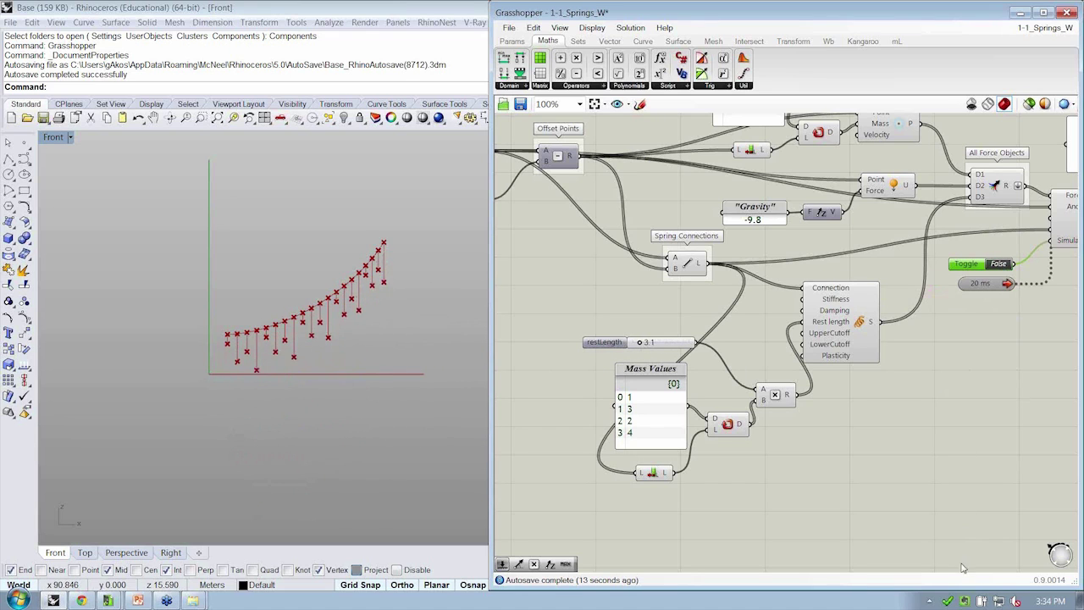
right_click_drag(991, 435, 948, 455)
Step: Rename the copied Mass Values panel below the restLength slider to "rL Values"
scroll(948, 455, "down", 1)
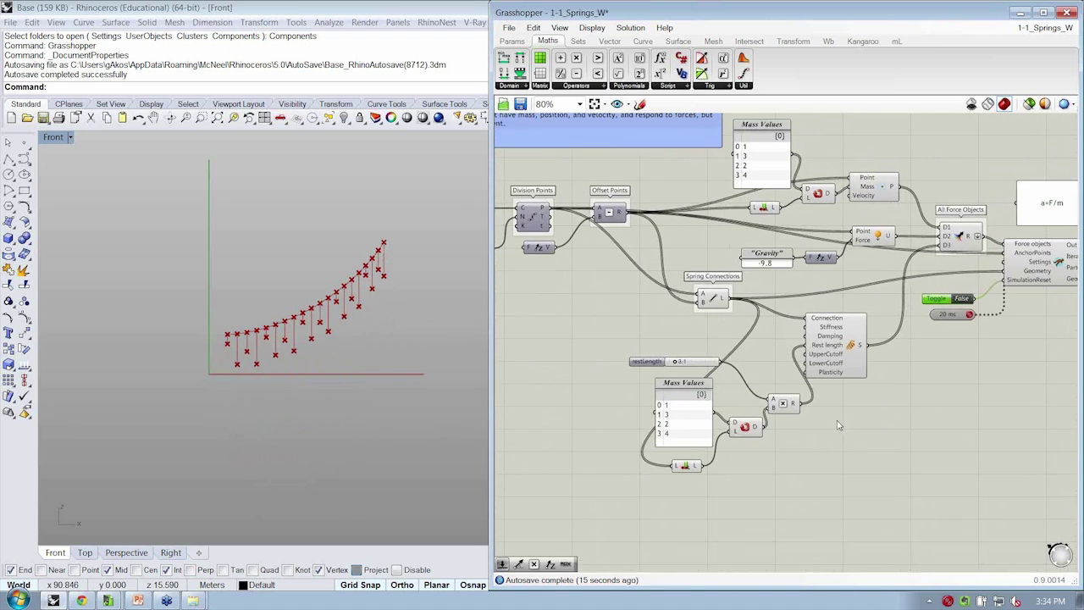
left_click_drag(809, 458, 677, 392)
right_click(694, 386)
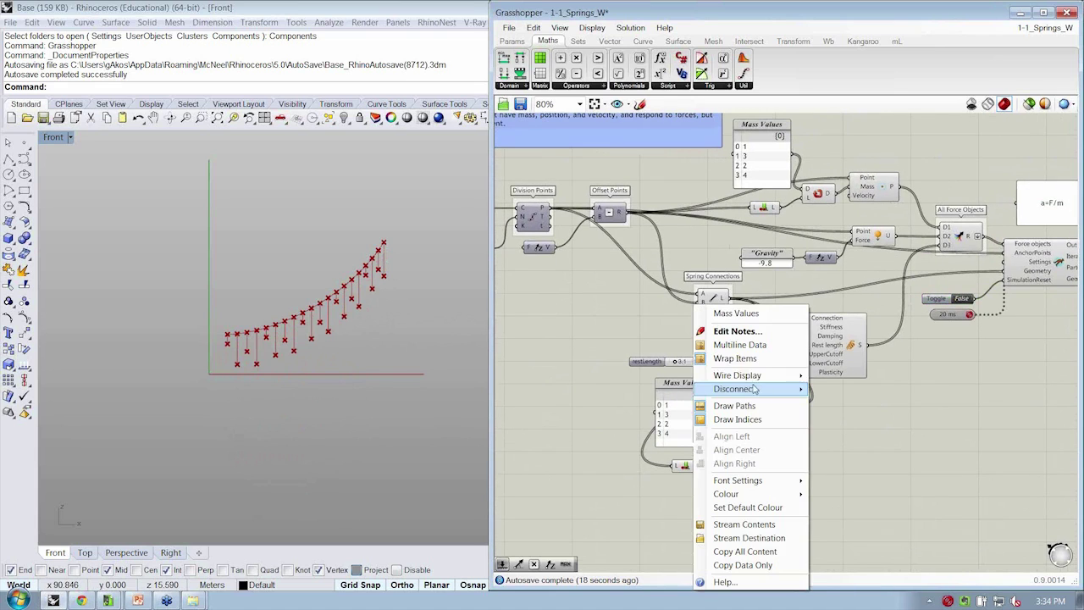
left_click_drag(740, 313, 682, 313)
key("BackSpace")
type("rL")
left_click(645, 343)
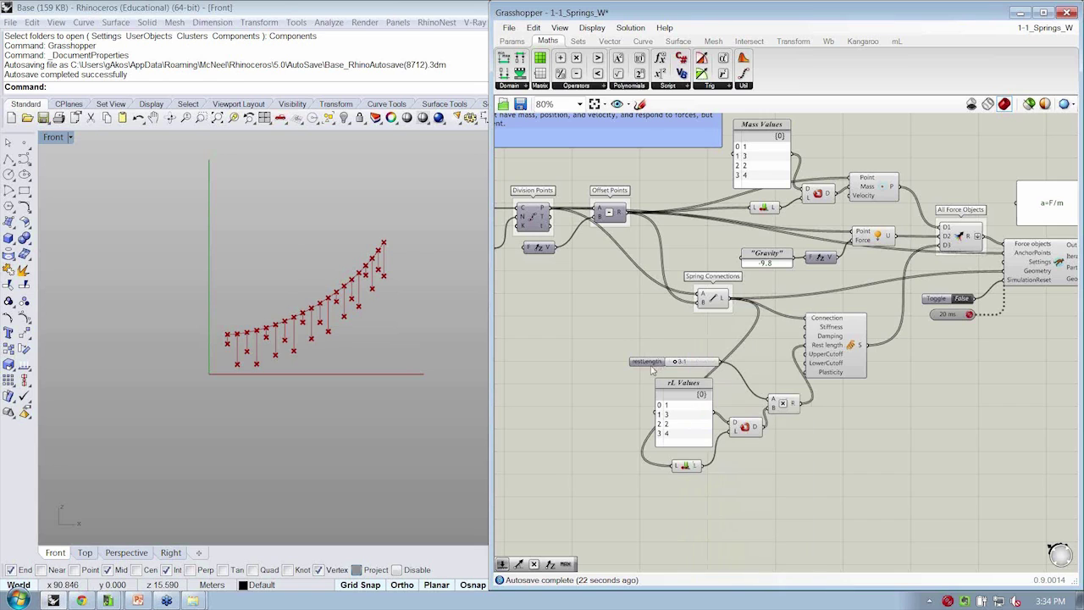
Step: Save the 1-1_Springs_W definition
scroll(865, 352, "down", 3)
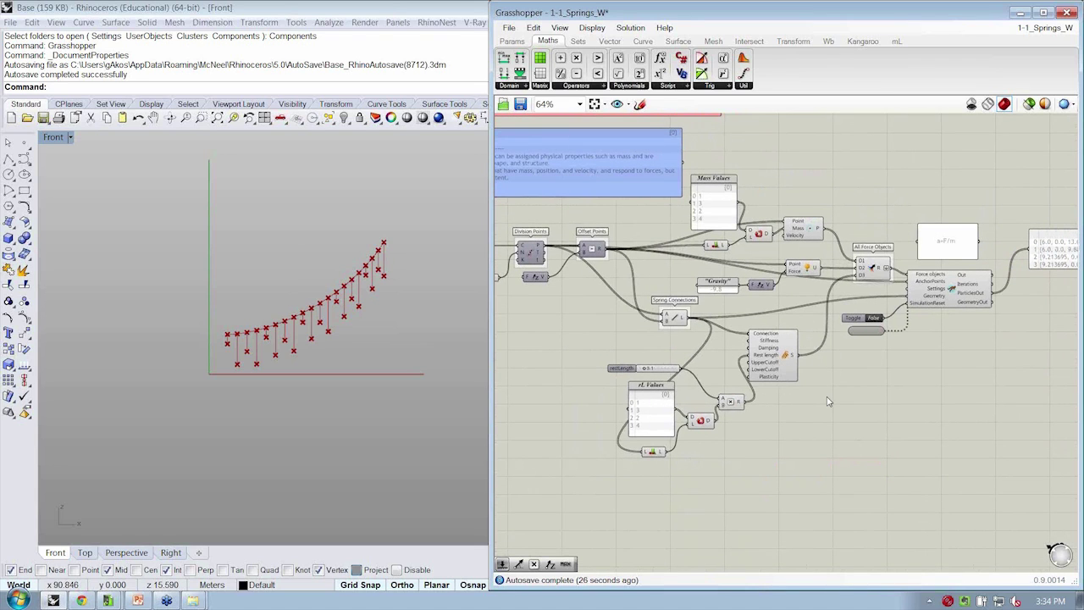
key("ctrl+s")
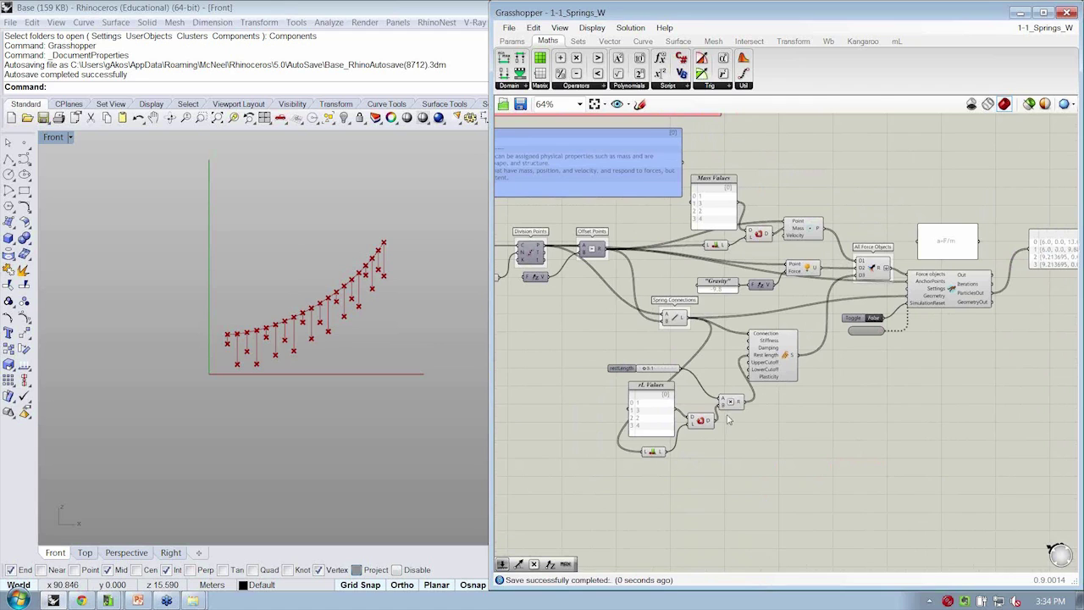
right_click_drag(727, 419, 734, 415)
Step: Close the springs definition and switch to the modeLab_IntroSimulation presentation in PowerPoint
key("ctrl+w")
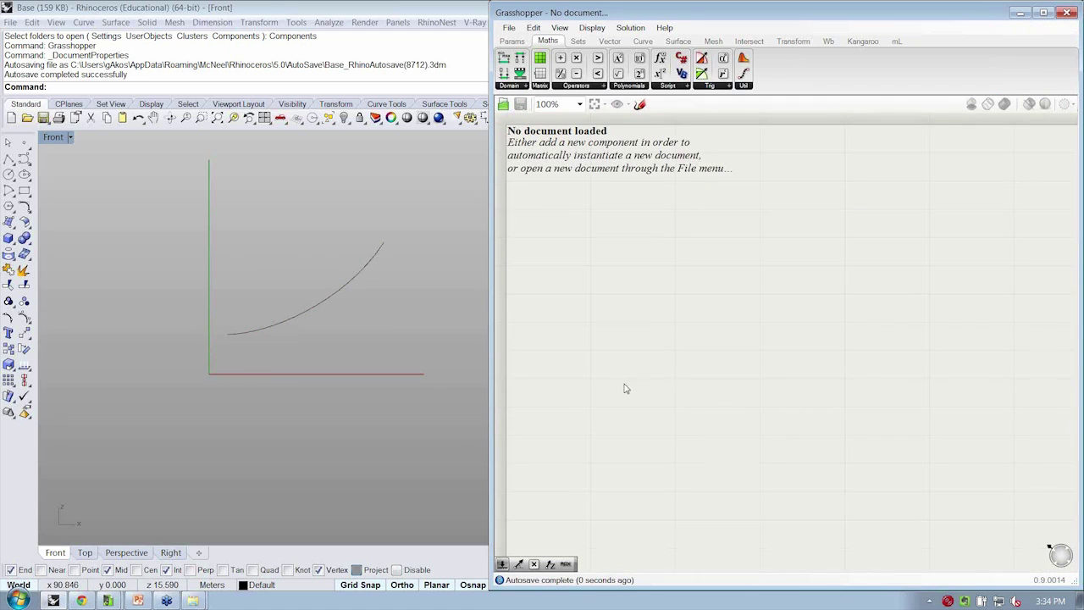
left_click(139, 600)
key("alt+Tab")
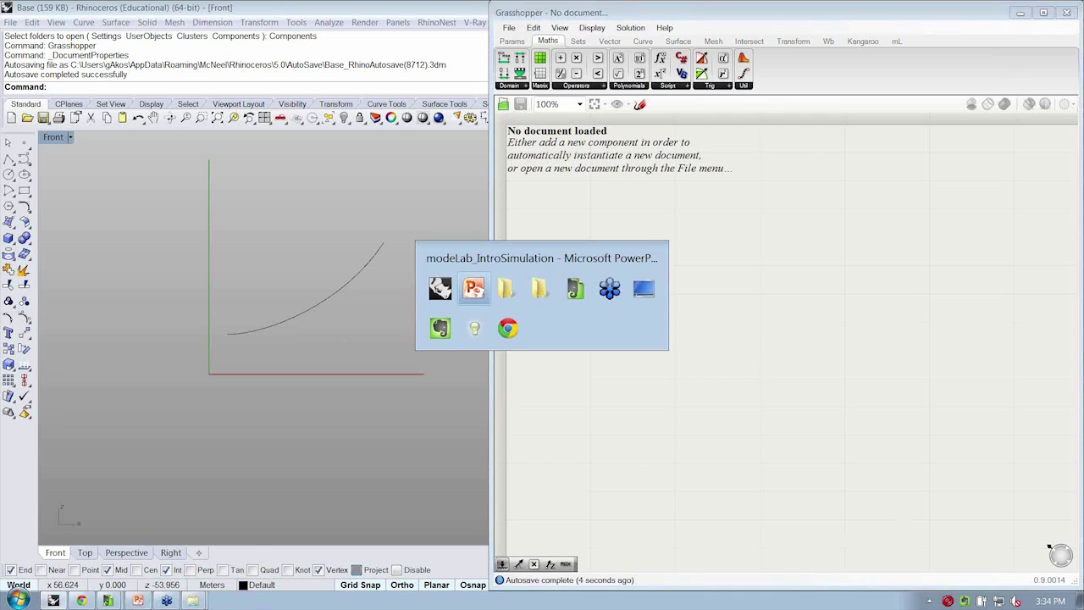